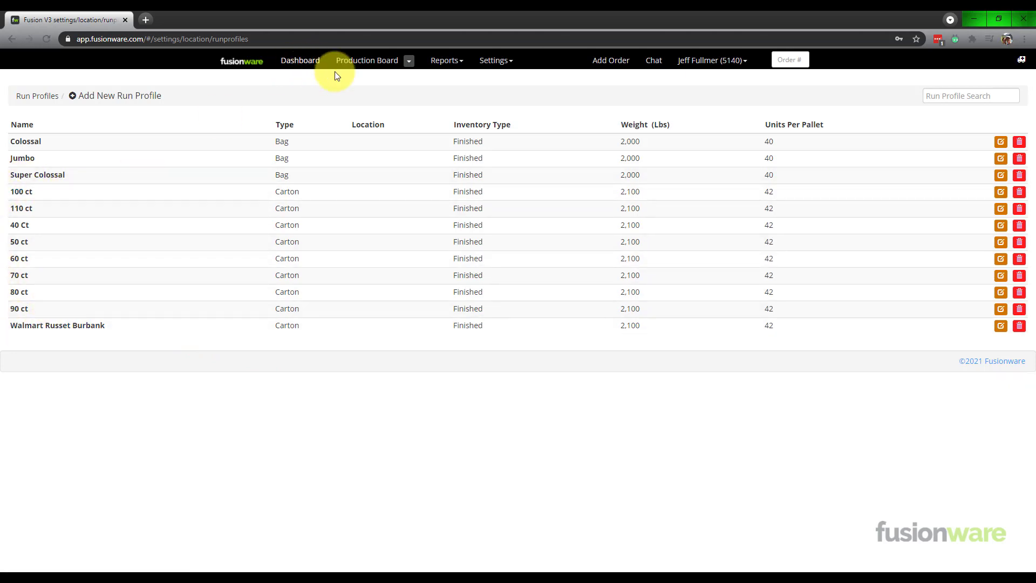
On the production board, print the 40 ct pallet label for Walmart Russet Burbank and the Walmart label for 40 Ct, dismissing each print preview.
left_click(408, 62)
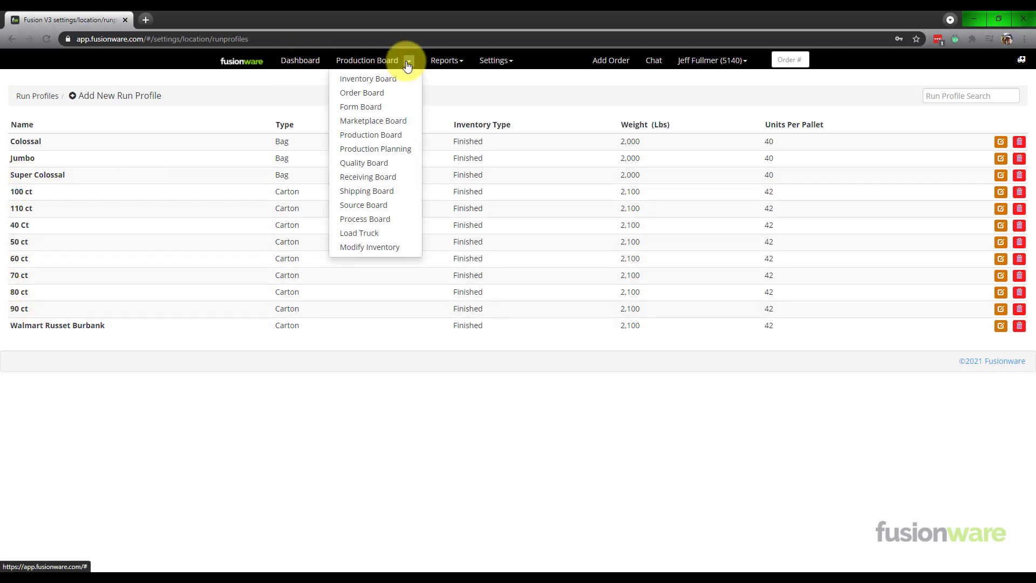
left_click(399, 142)
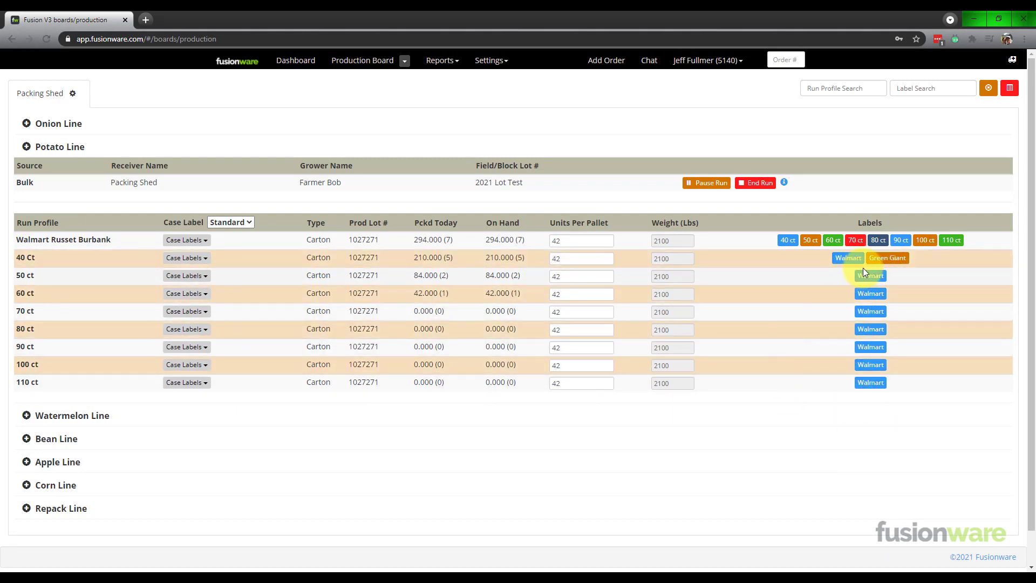
left_click(786, 244)
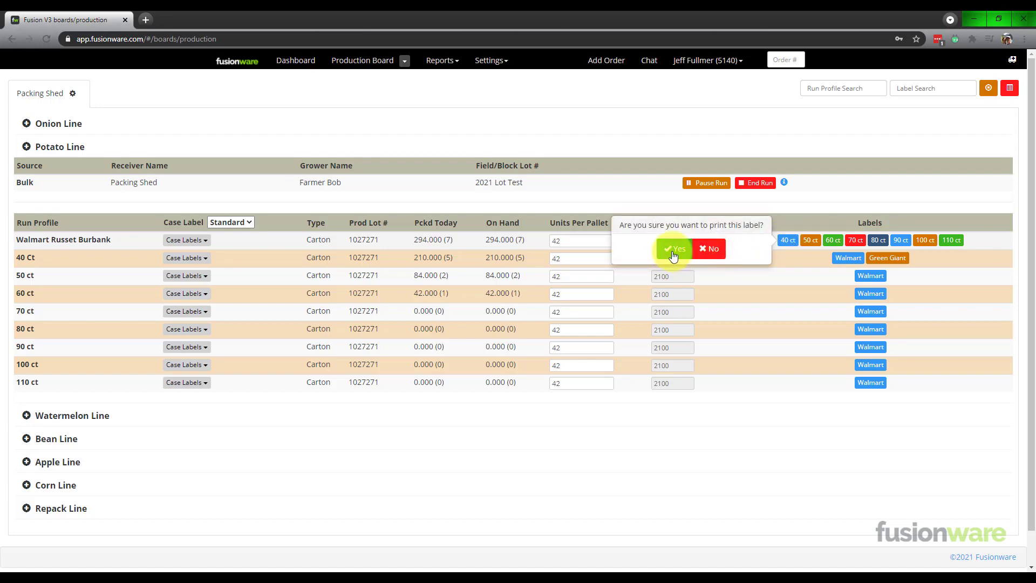
left_click(672, 253)
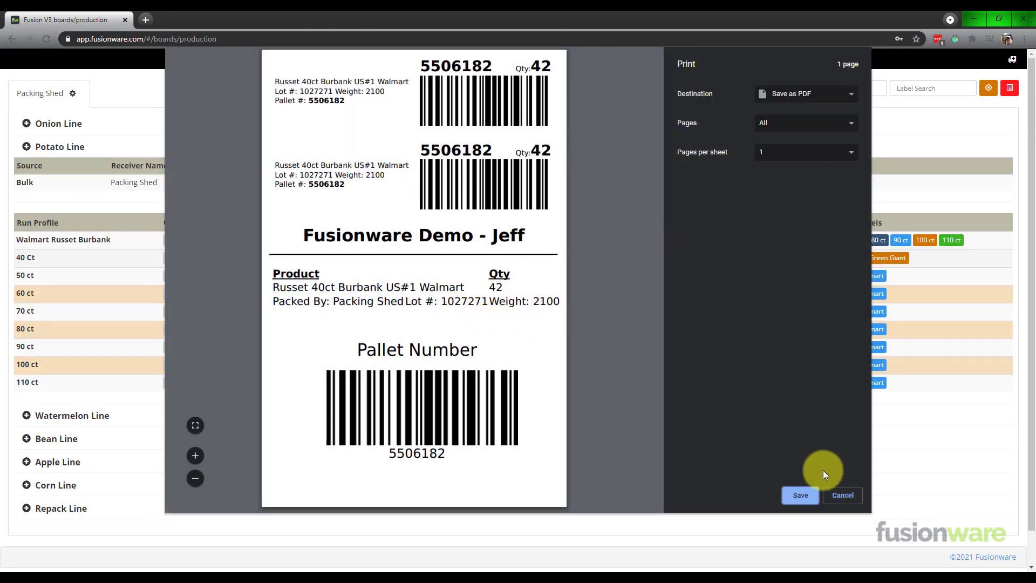
left_click(841, 493)
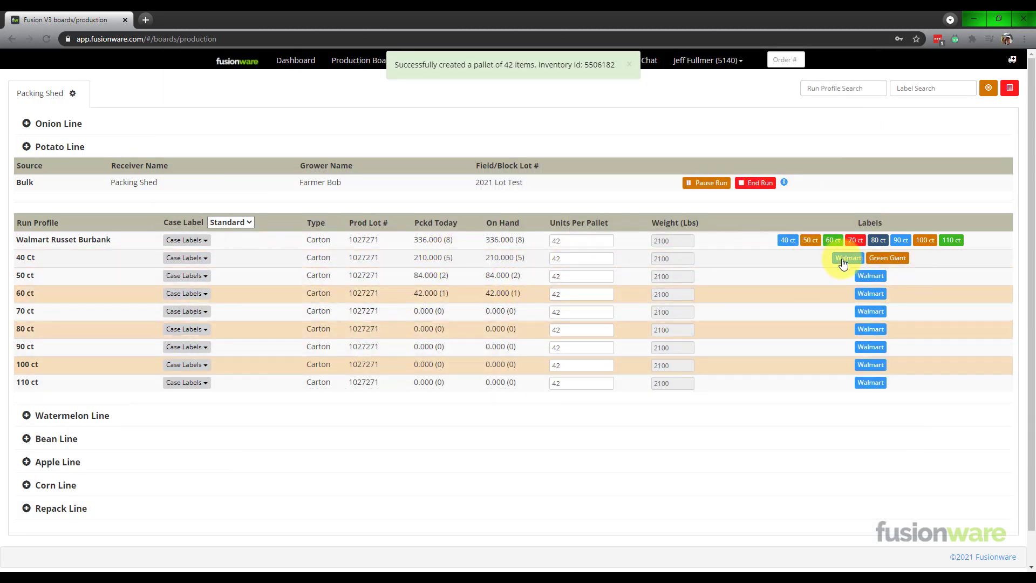
left_click(724, 267)
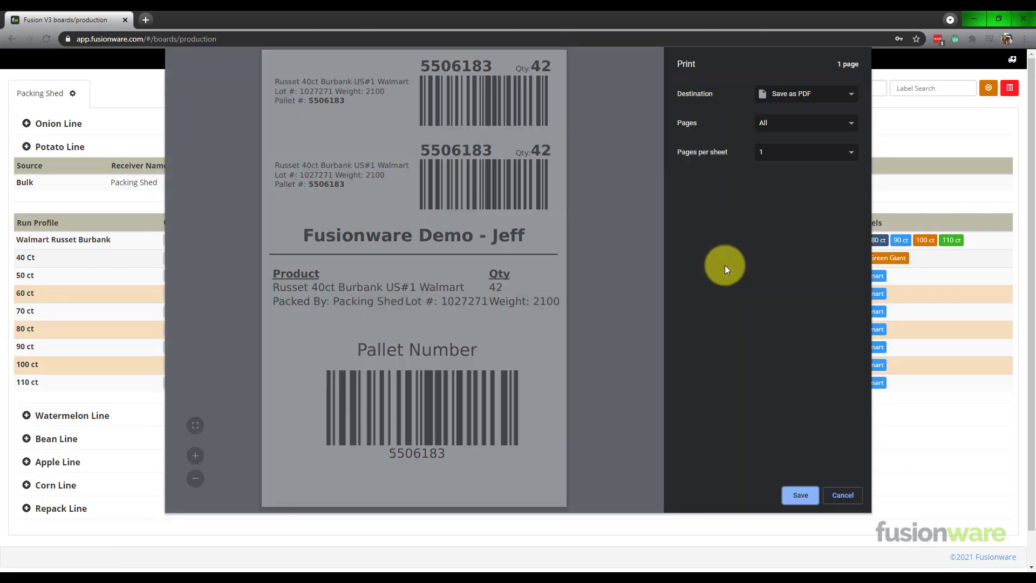
left_click(850, 496)
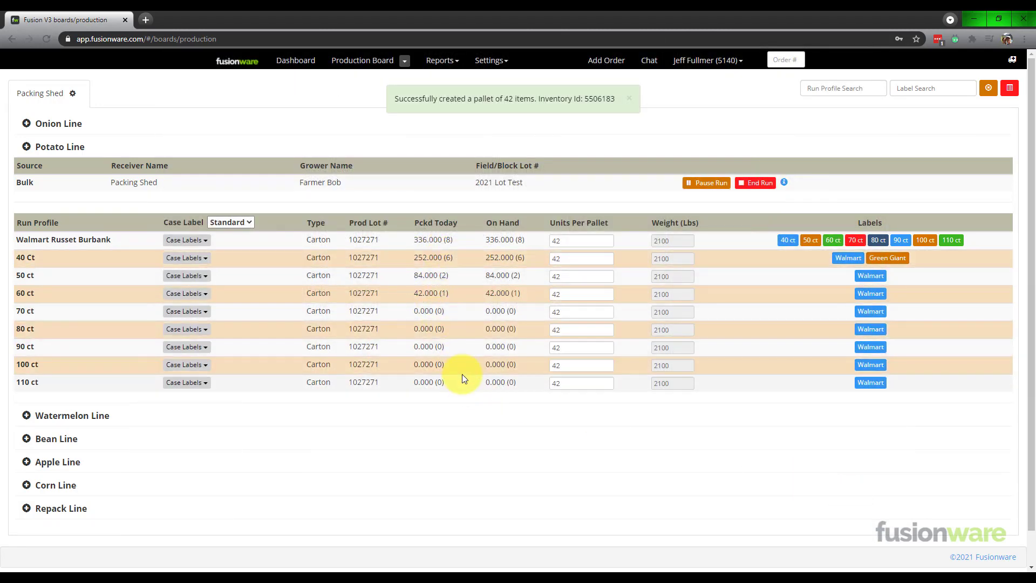
Open the Russet 40ct Burbank US#1 Walmart case label for editing and set its location address to "Idaho Falls Location".
left_click(203, 258)
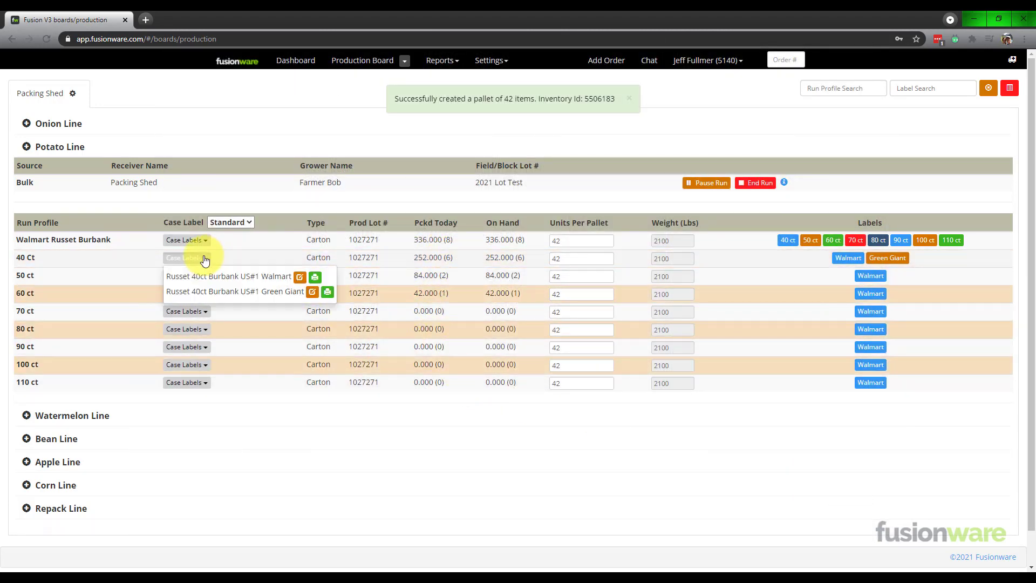
left_click(299, 278)
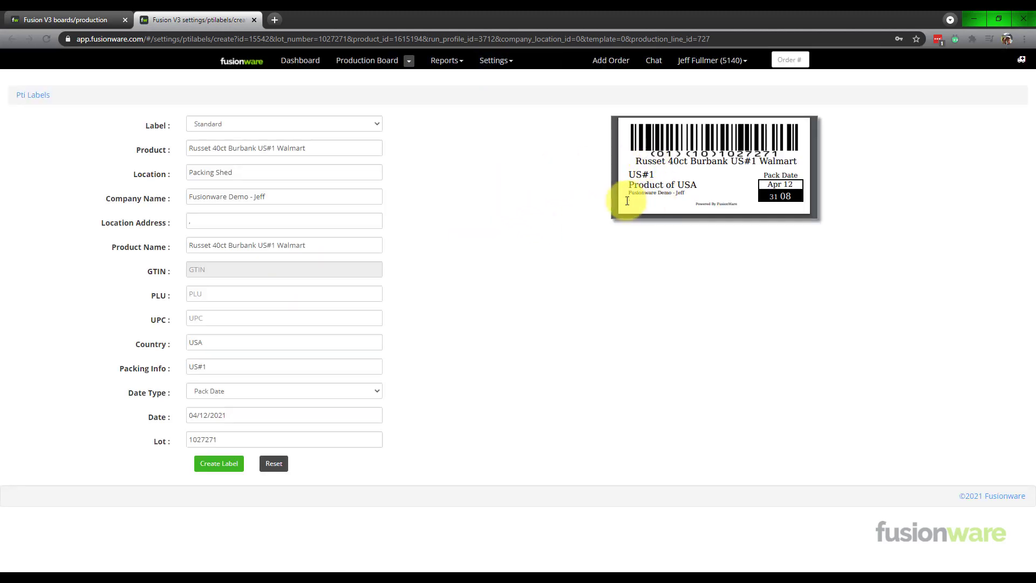
left_click(162, 219)
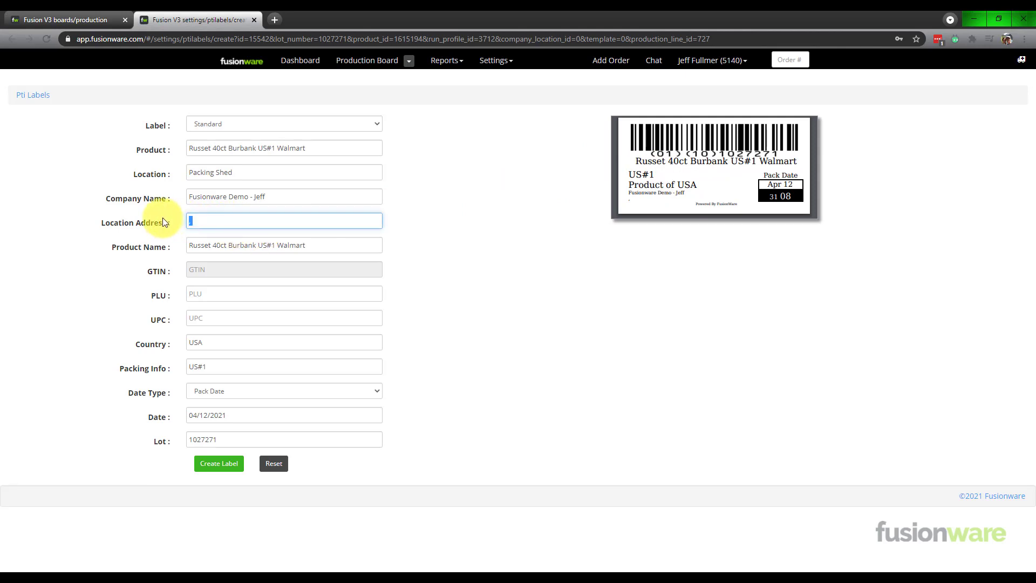
type("Idaho")
key("Down")
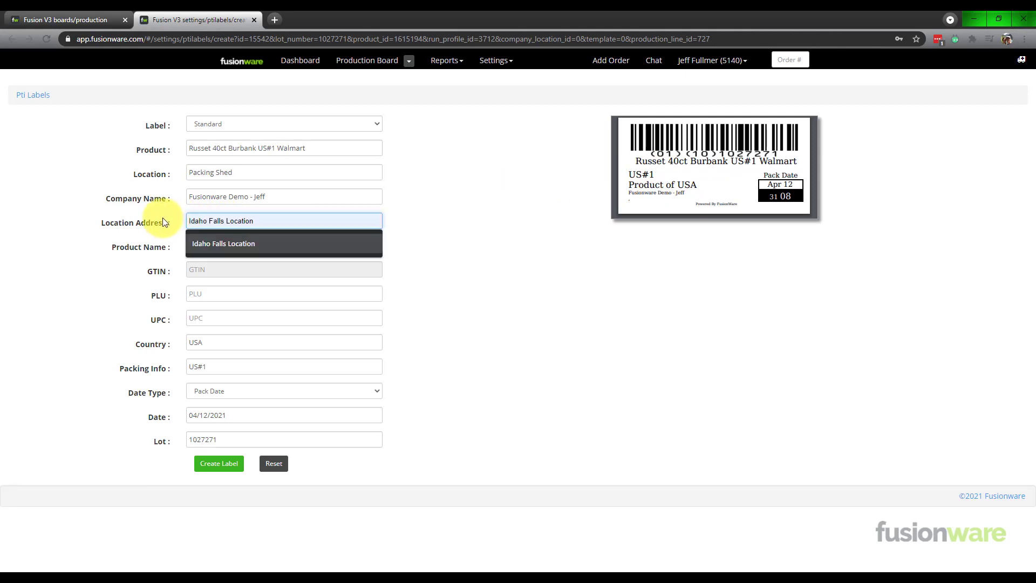
key("Return")
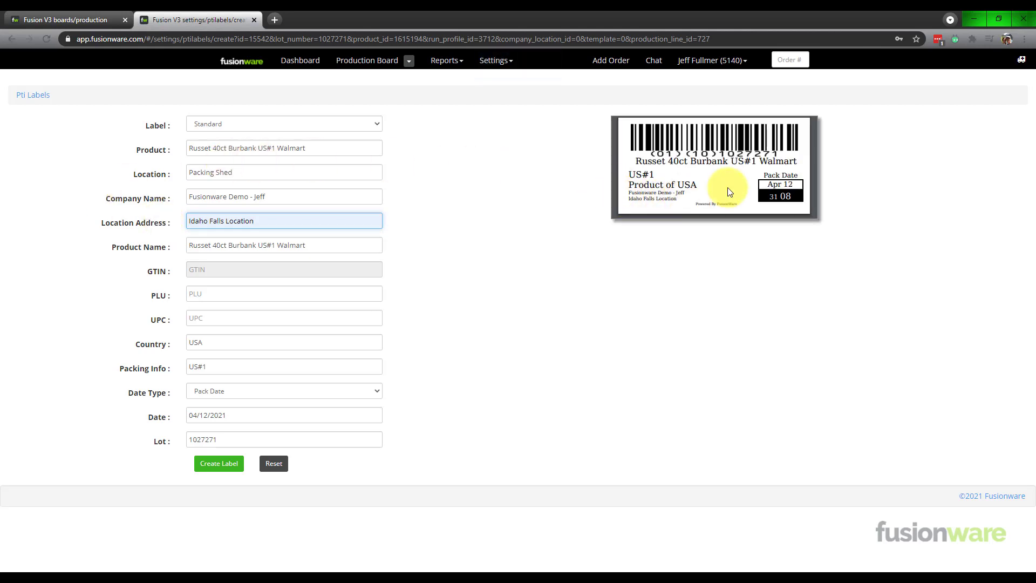
Try Julian Date as the case label's date type and switch it back to Pack Date.
left_click(374, 391)
left_click(350, 371)
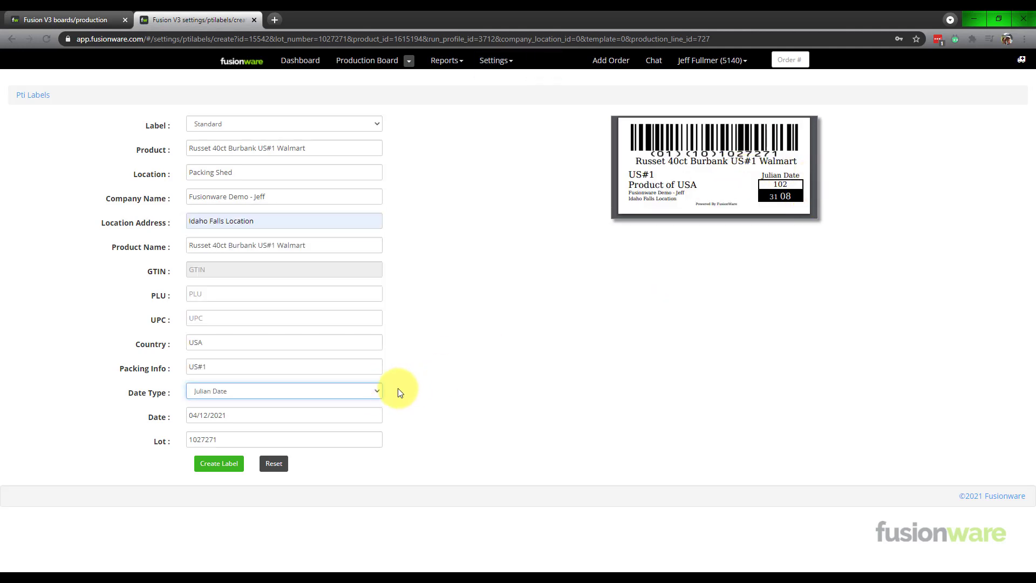
left_click(369, 391)
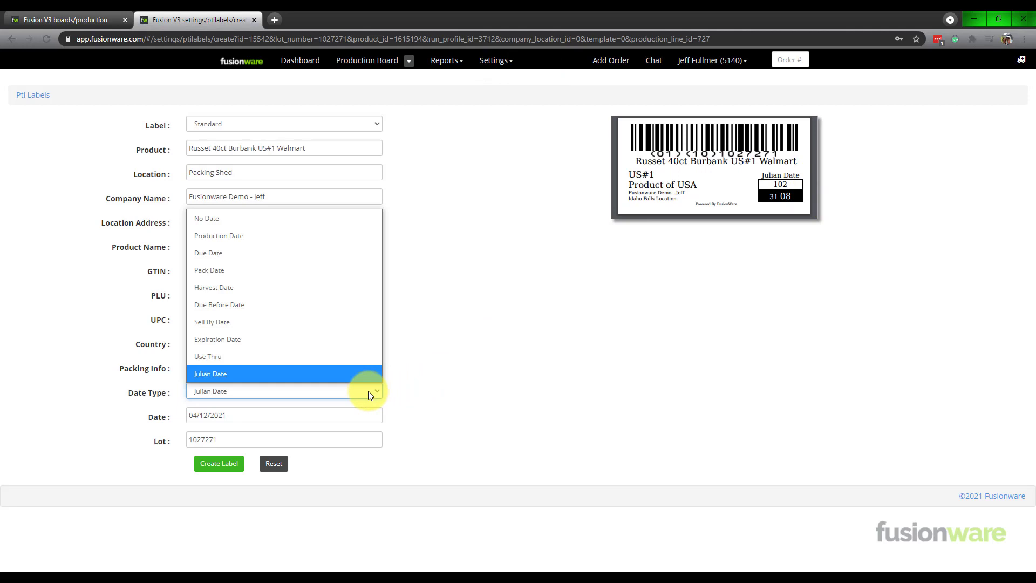
left_click(302, 271)
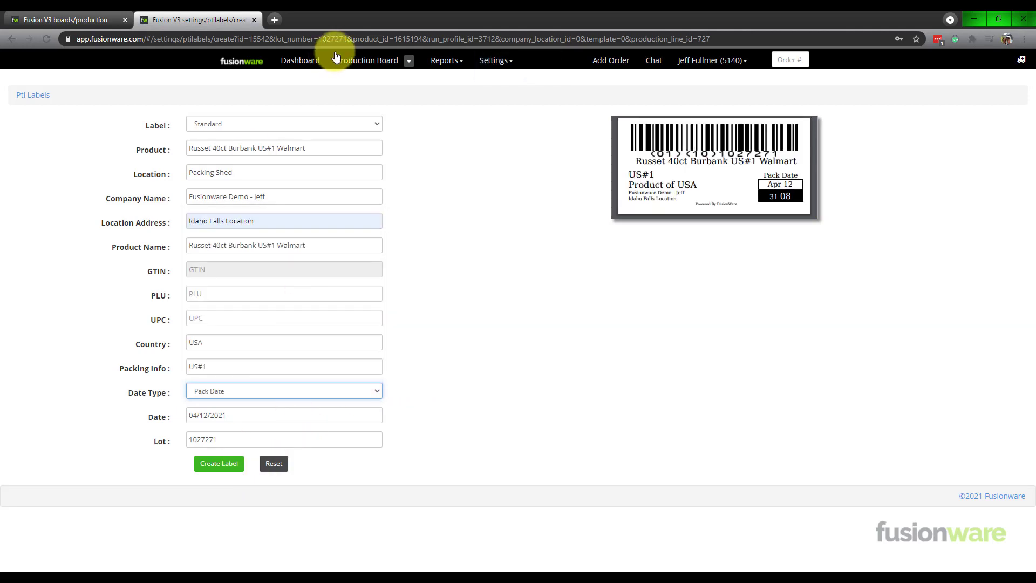
Return to the production board and expand the Potato Line to view its run profiles.
left_click(366, 62)
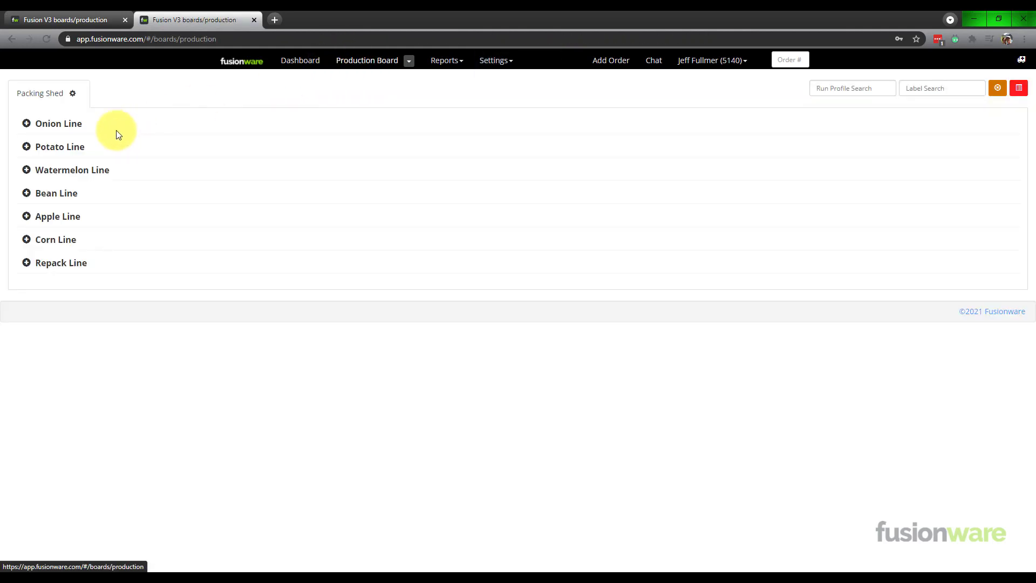
left_click(27, 147)
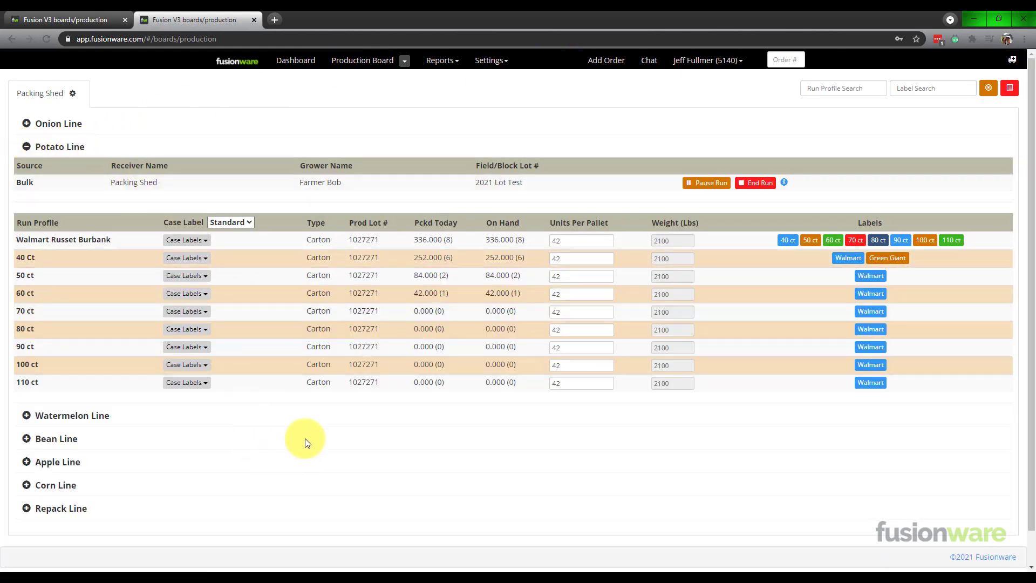
Review the Walmart Russet Burbank run profile's settings and products, returning to the run profile list and closing the spare browser tab.
left_click(486, 68)
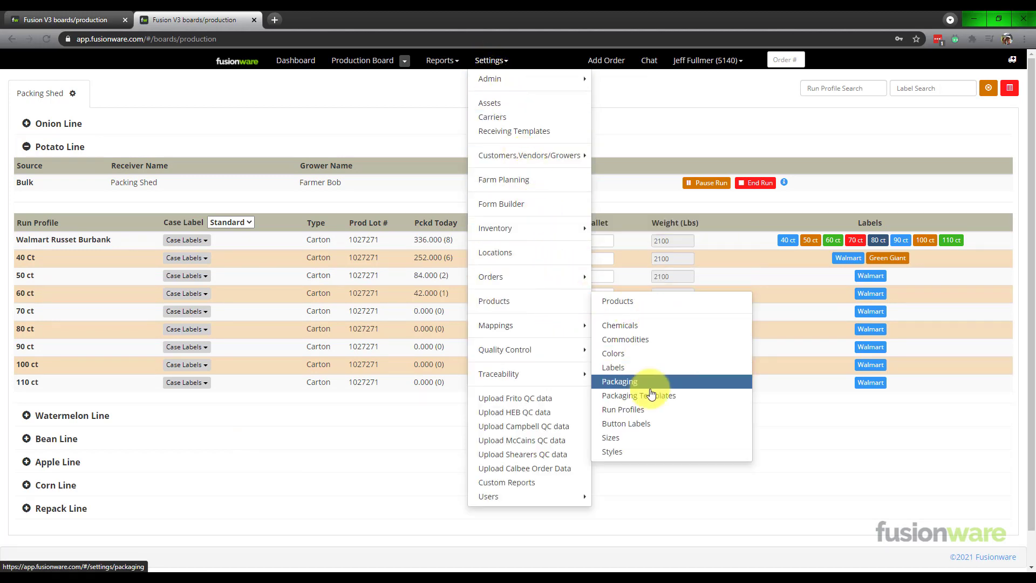
left_click(649, 409)
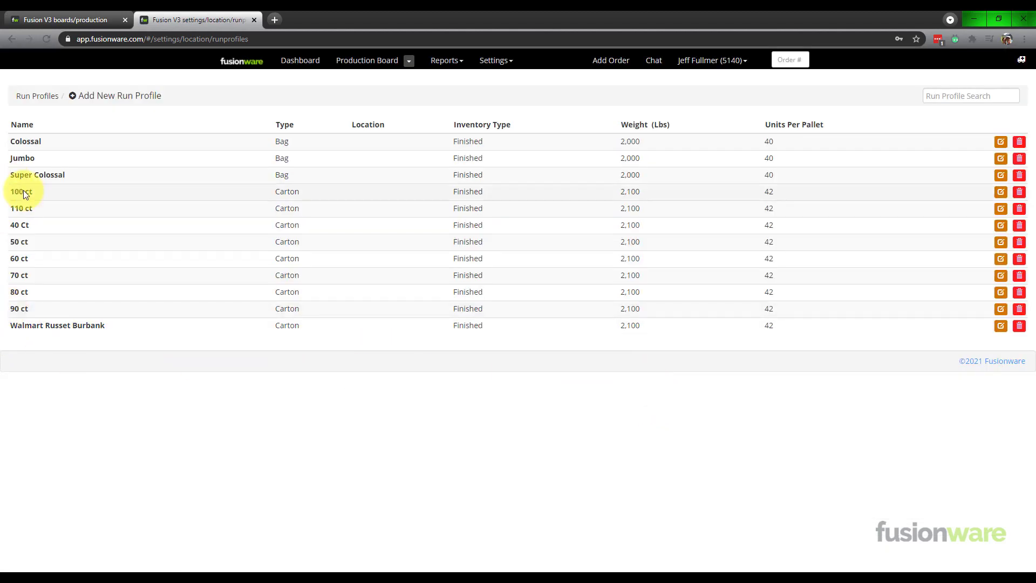
left_click(45, 326)
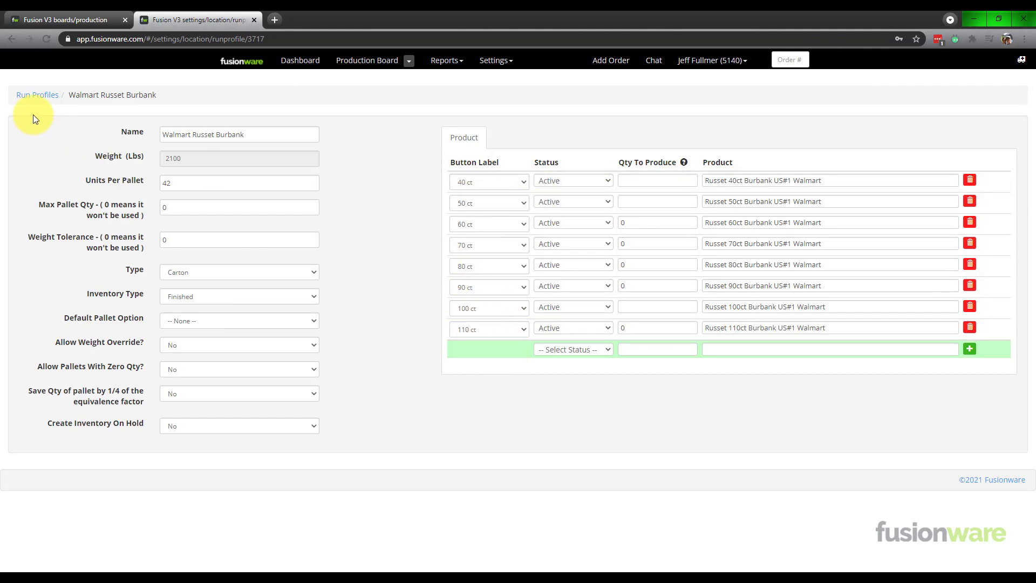
left_click(38, 95)
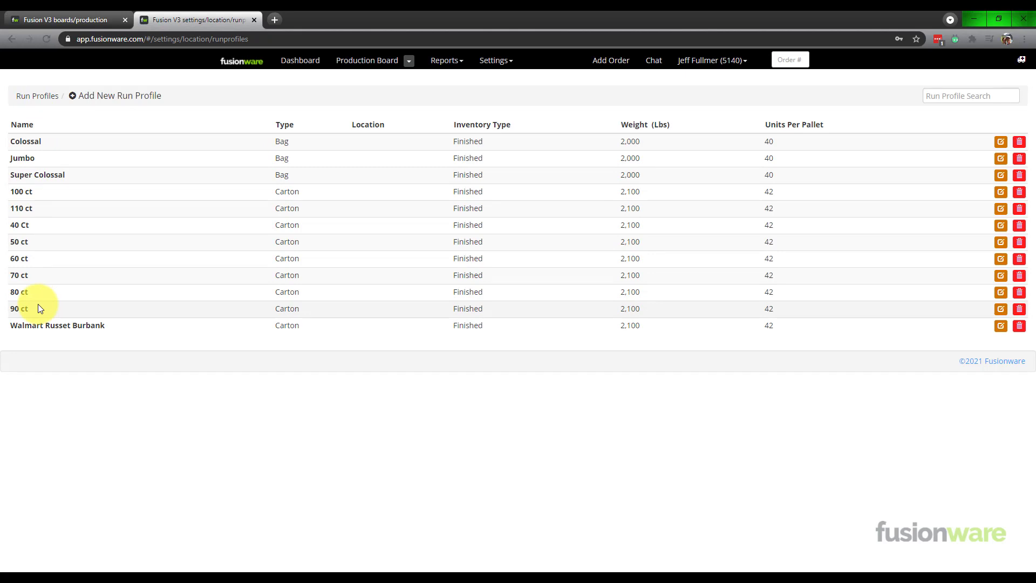
left_click(124, 19)
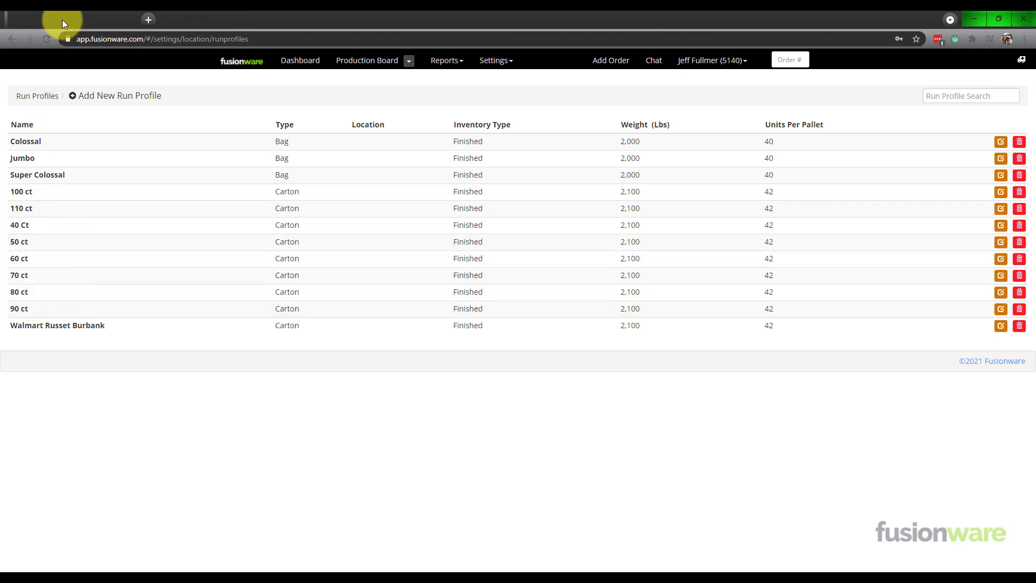
Open the products list in the settings and the run profiles list in a new browser tab.
left_click(494, 61)
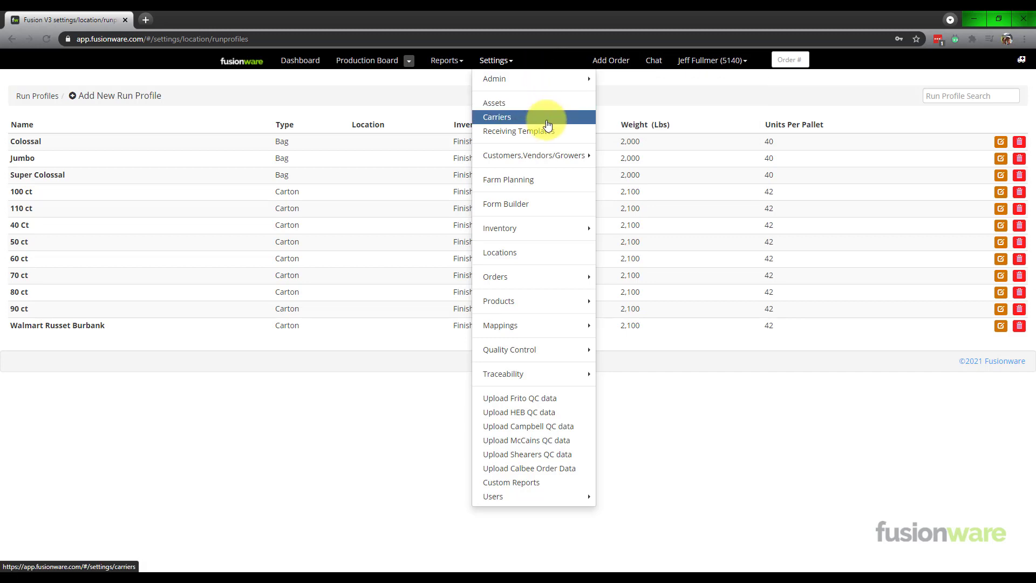
mouse_move(566, 157)
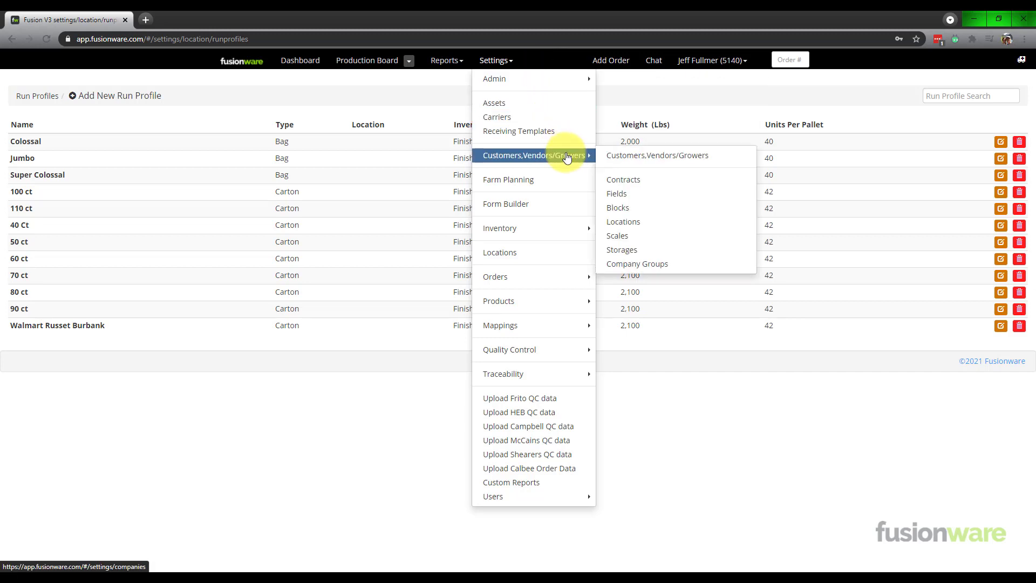
left_click(506, 302)
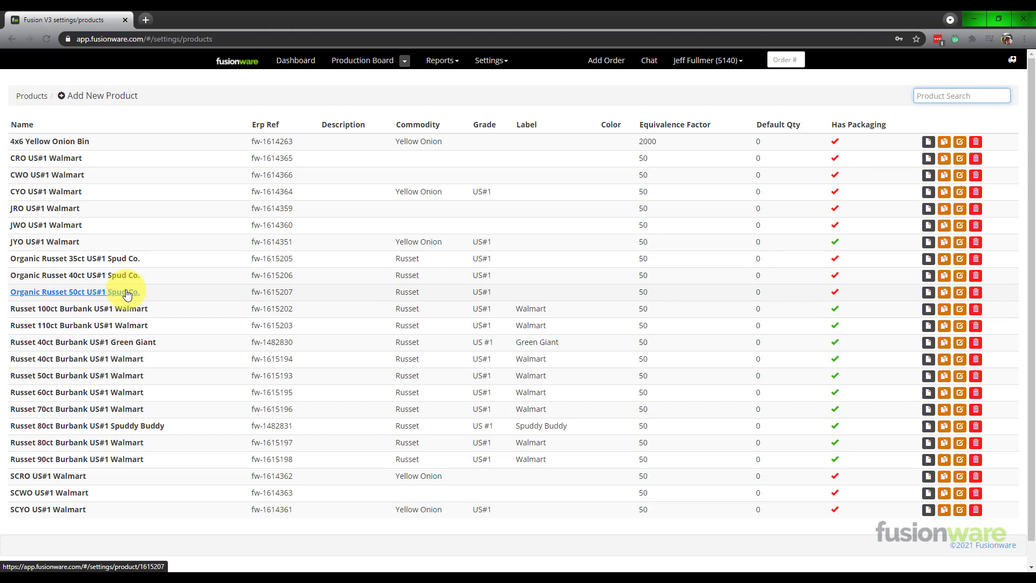
left_click(501, 62)
mouse_move(545, 300)
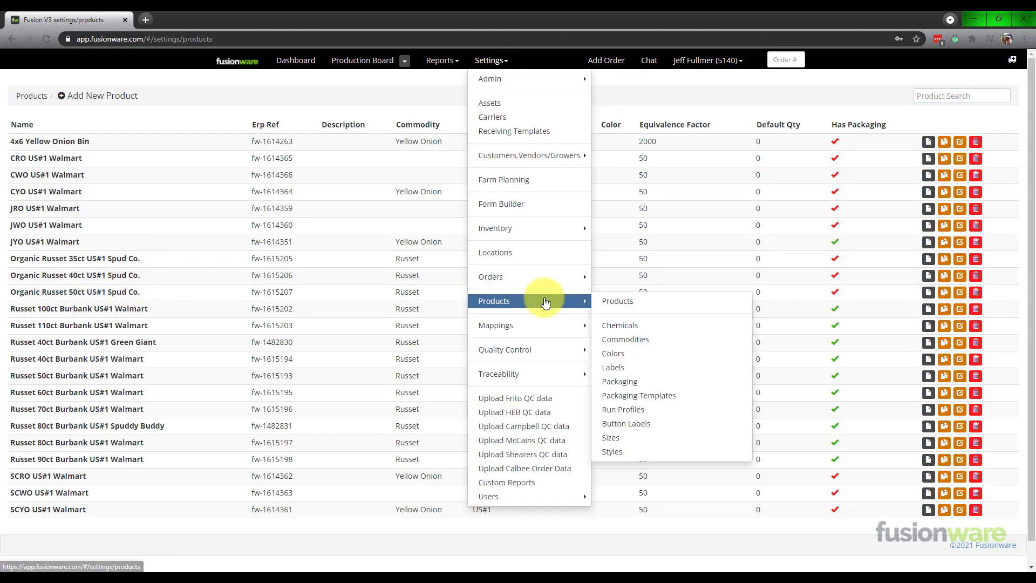
right_click(636, 410)
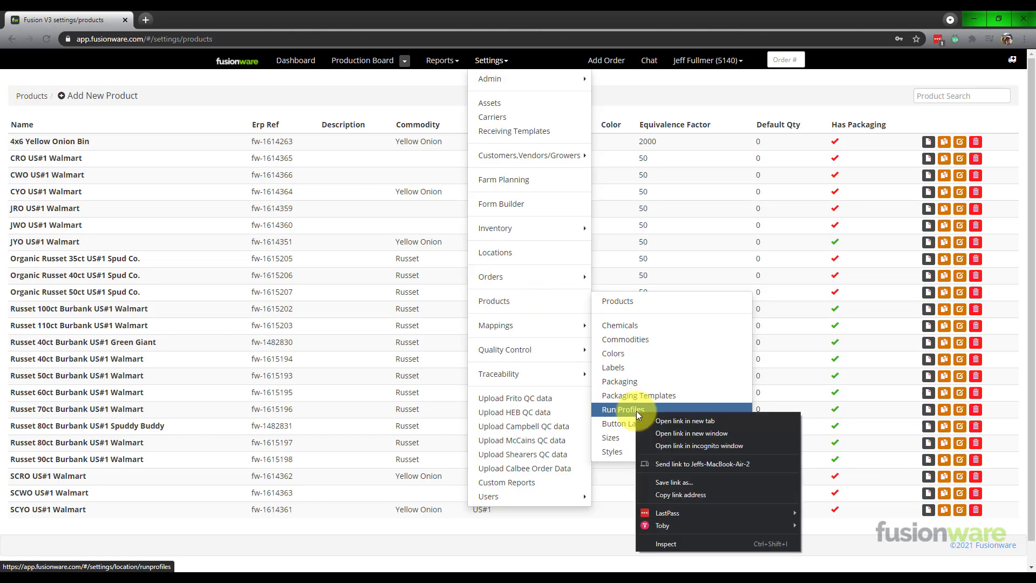
left_click(649, 419)
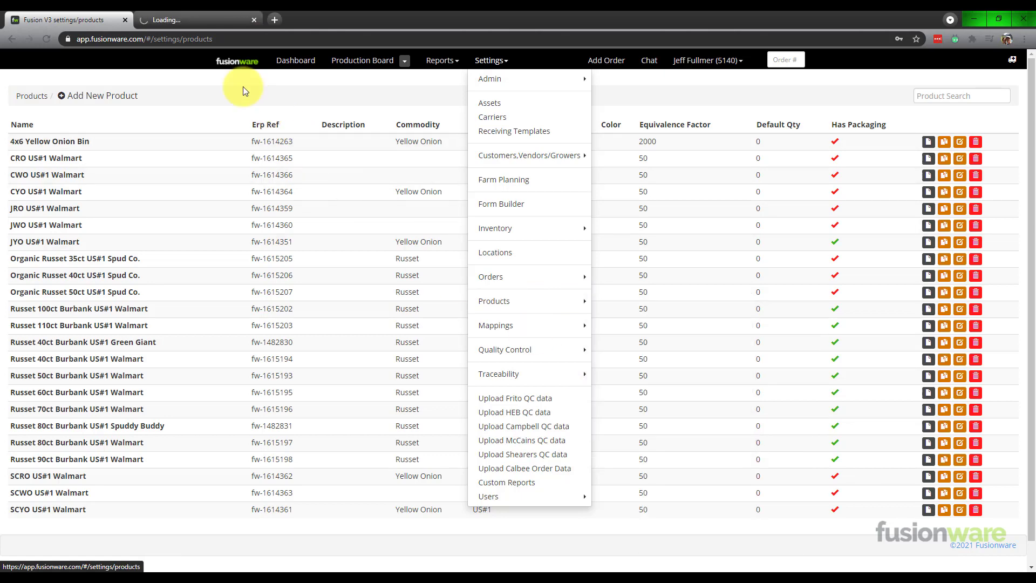
Move the run profiles tab into its own window and tile it beside the products window, with products taking about a third of the width.
left_click(183, 22)
left_click_drag(182, 23, 647, 88)
left_click_drag(367, 16, 2, 66)
left_click(734, 129)
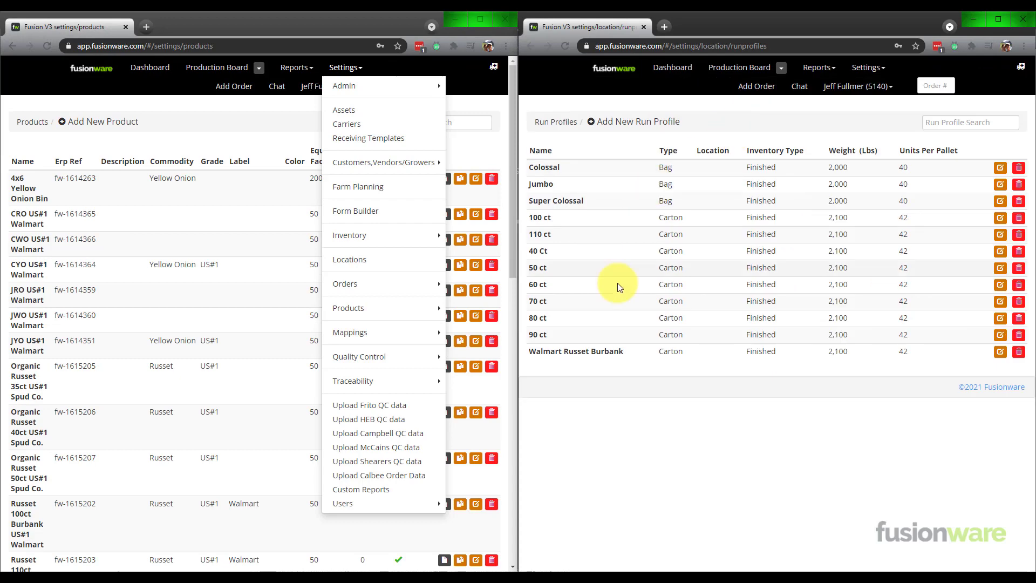
left_click_drag(518, 382, 357, 373)
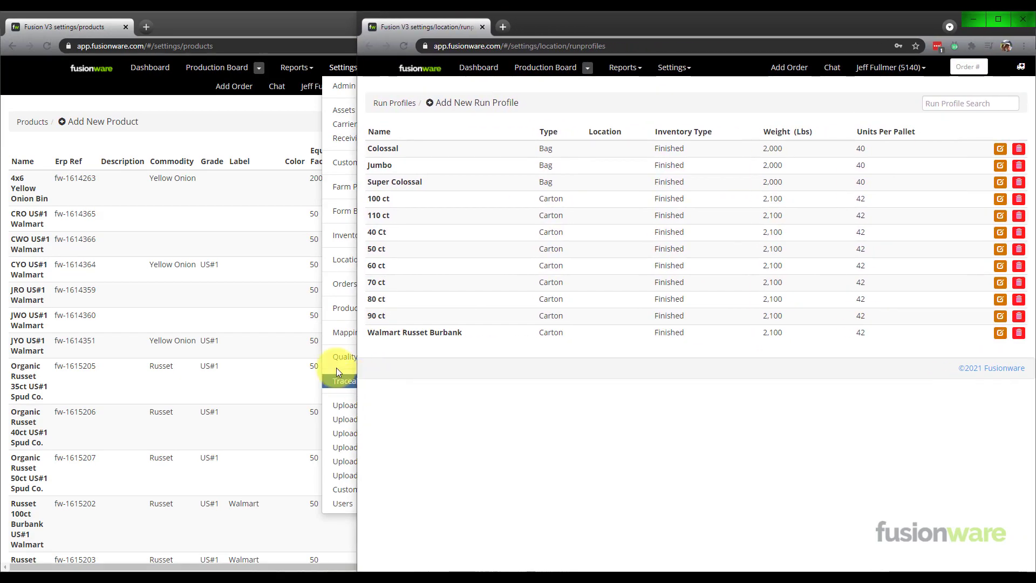
left_click(238, 306)
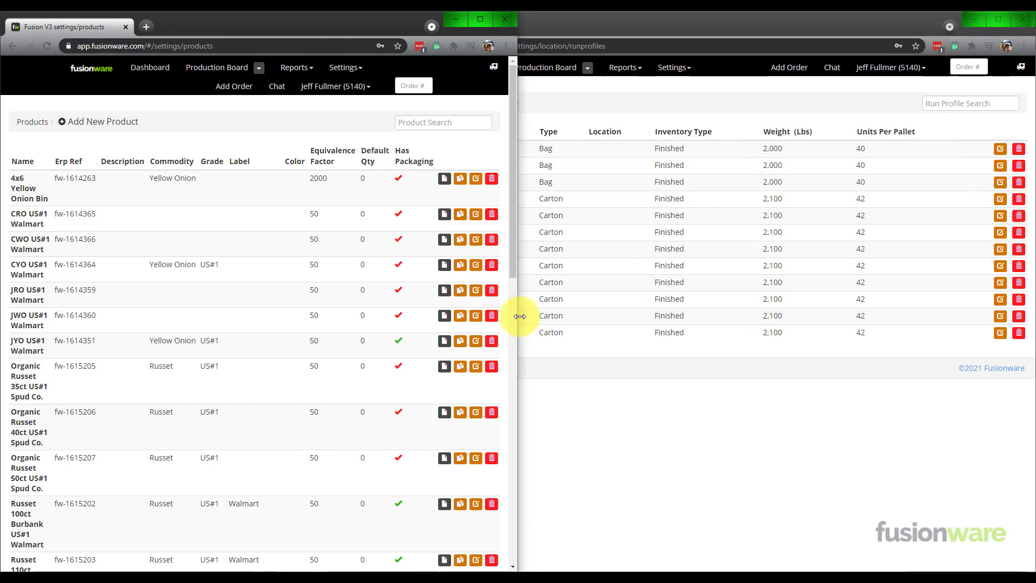
left_click_drag(520, 316, 357, 329)
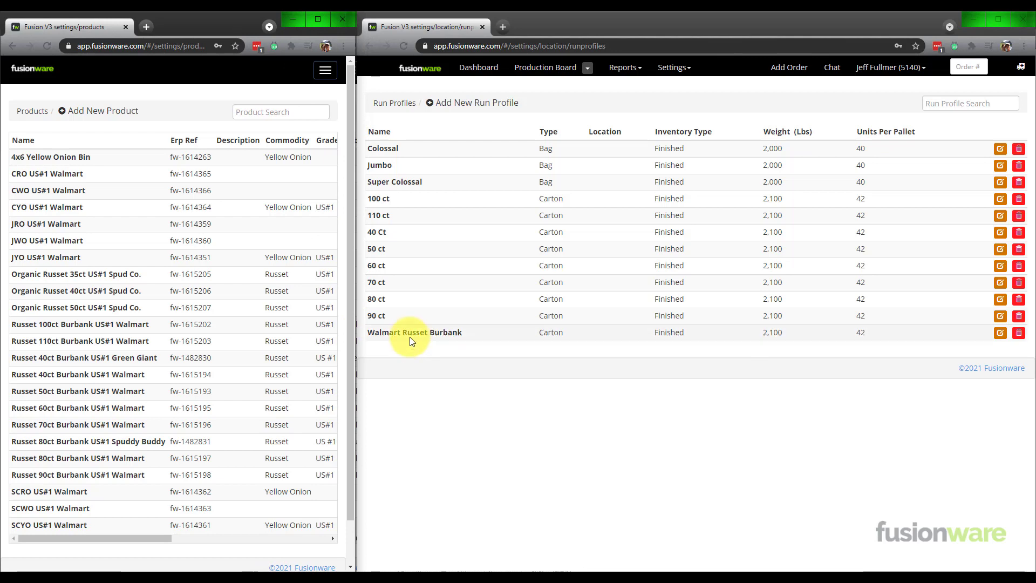
Start a new run profile and enter "50# Ctn Organic" as its name.
left_click(457, 106)
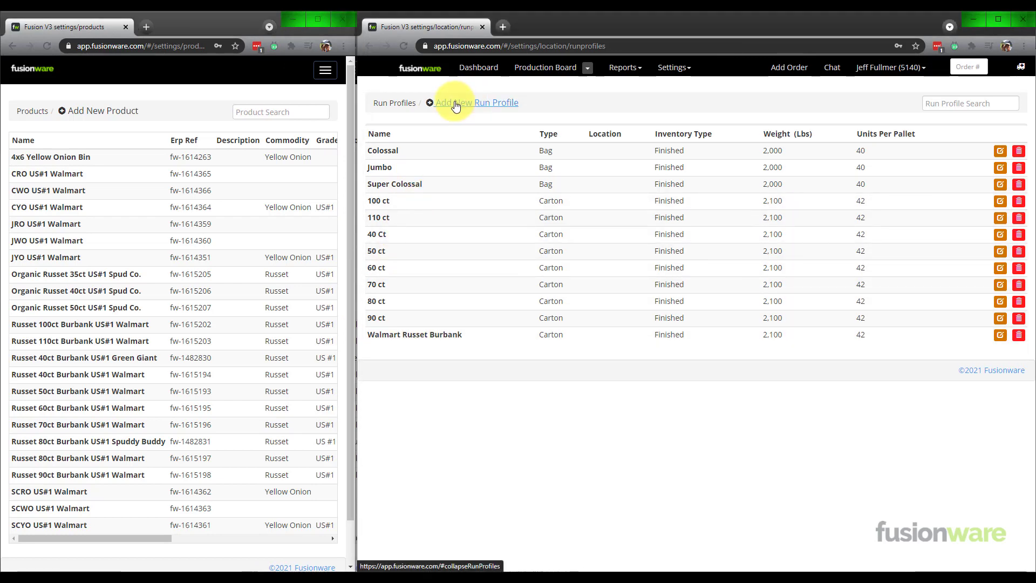
left_click(517, 143)
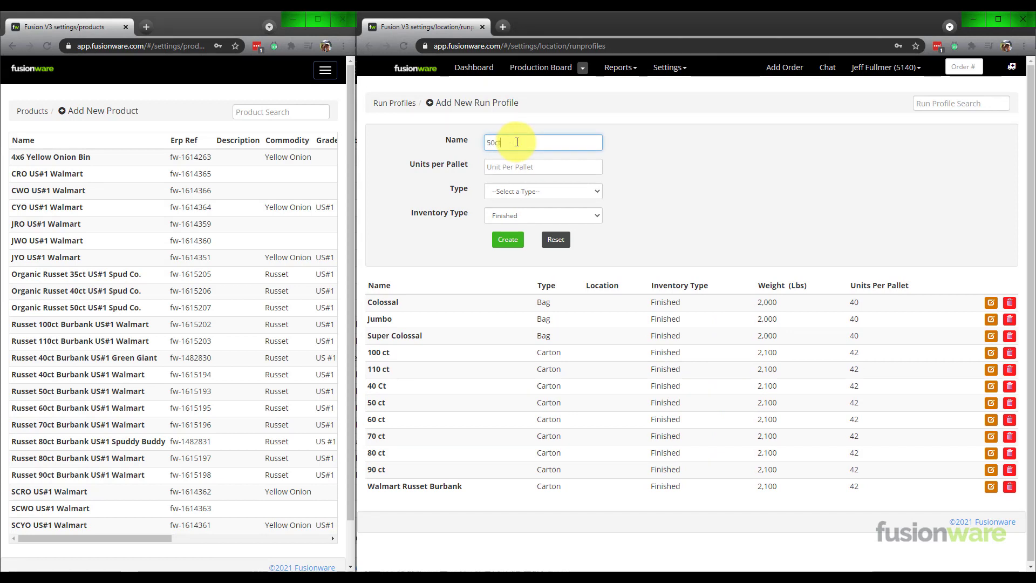
key("BackSpace")
key("BackSpace")
key("BackSpace")
key("BackSpace")
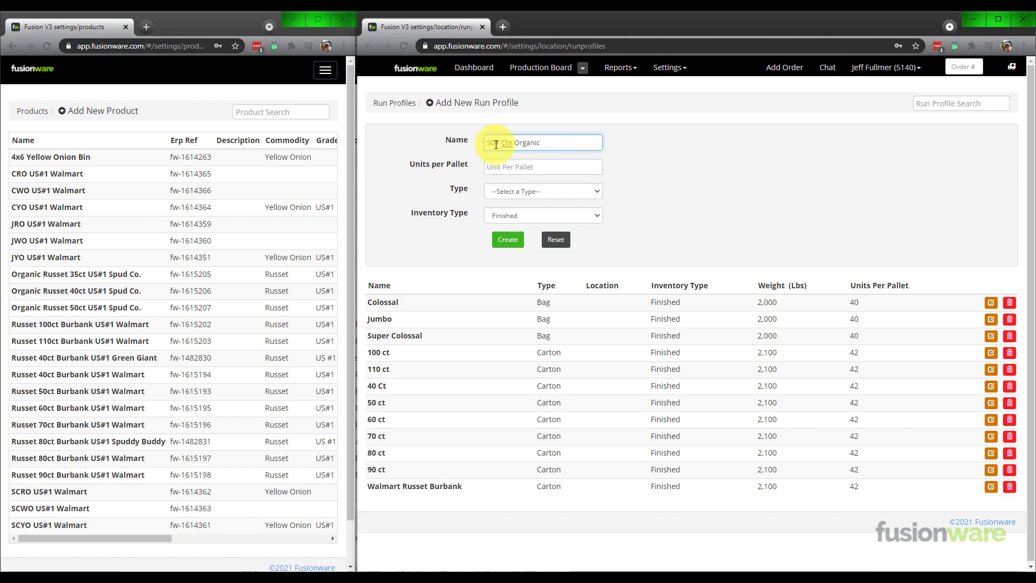
Set the new run profile's units per pallet to 42 and type to Carton, and create it with the Finished inventory type.
left_click(508, 167)
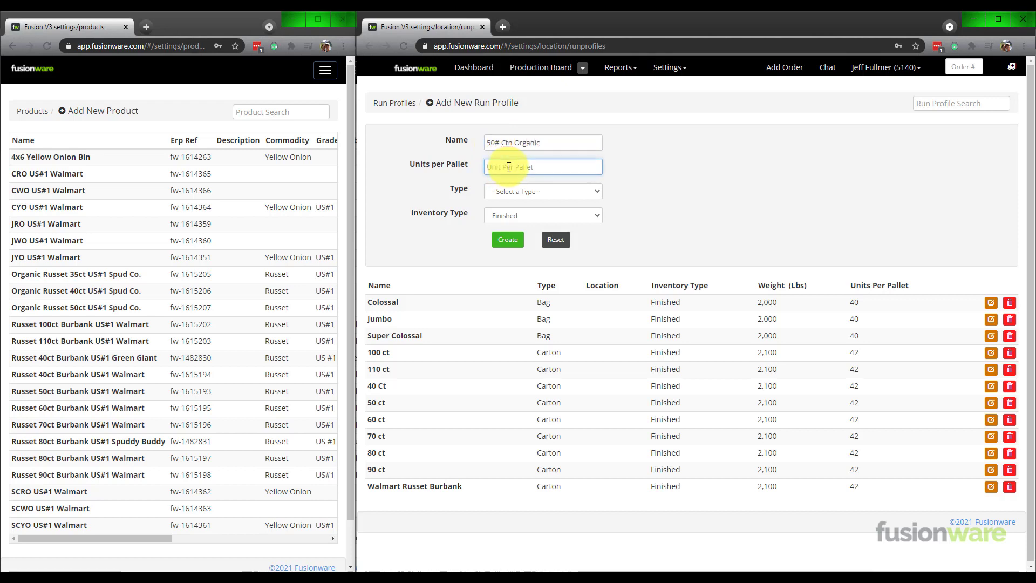
key("Tab")
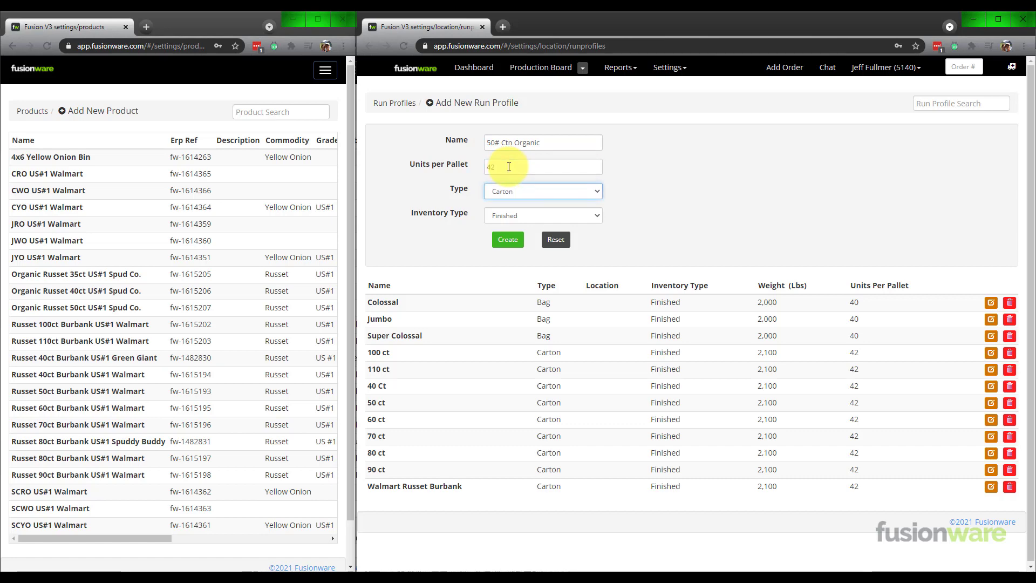
key("Tab")
key("Tab")
key("Return")
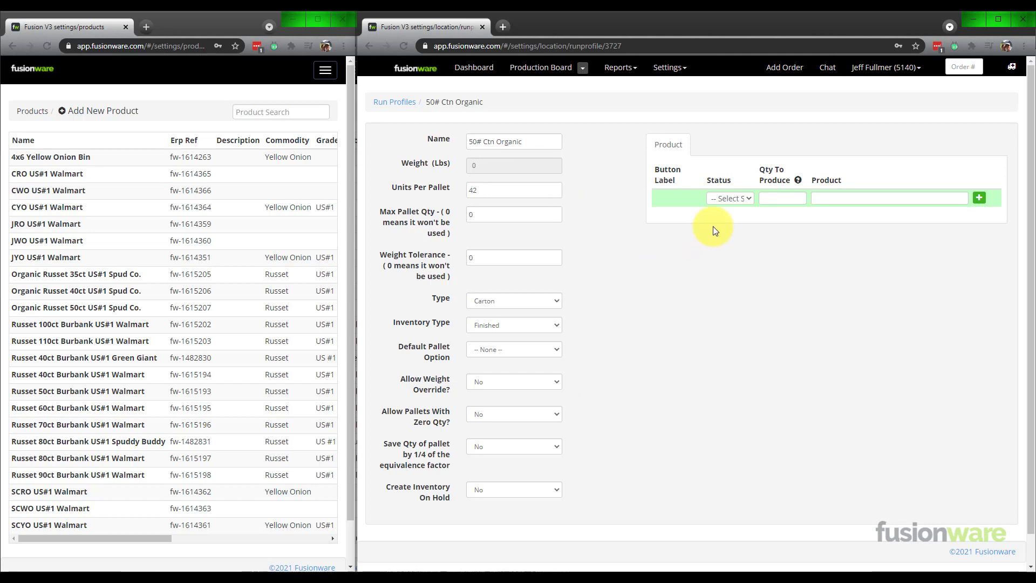
Add the product Organic Russet 35ct US#1 Spud Co. to the run profile.
left_click(821, 198)
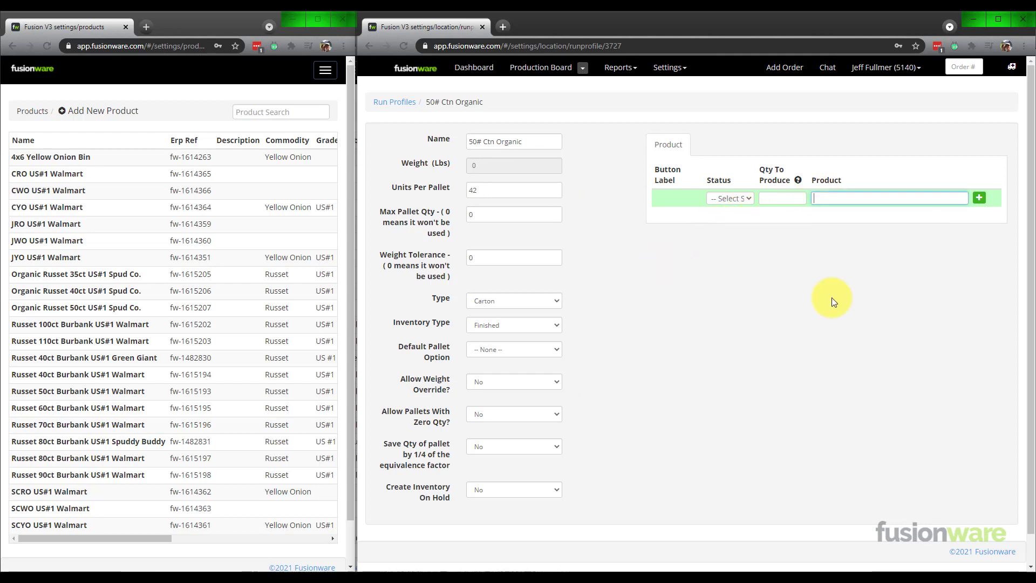
type("35ct US#1 Spud Co.")
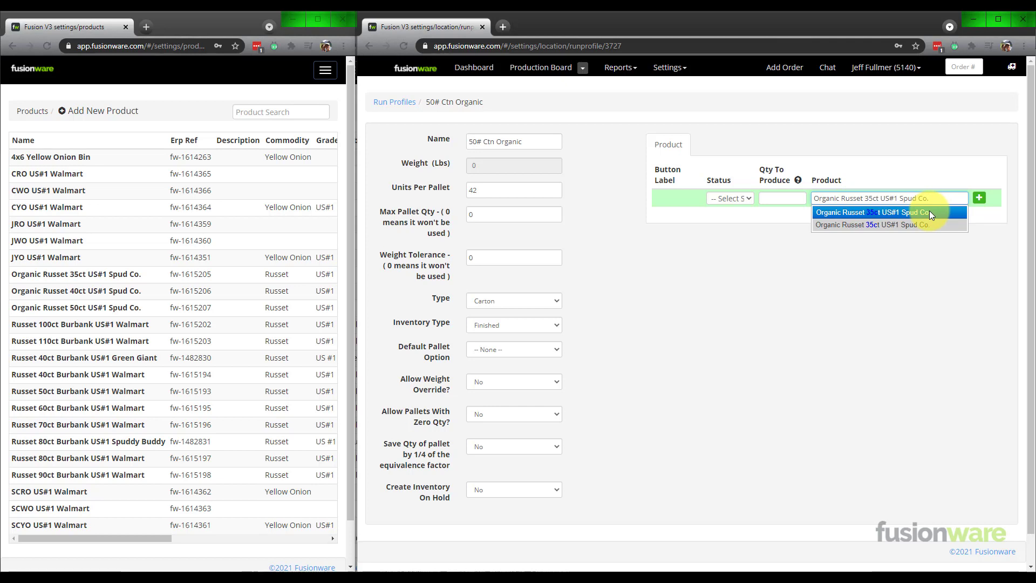
left_click(928, 211)
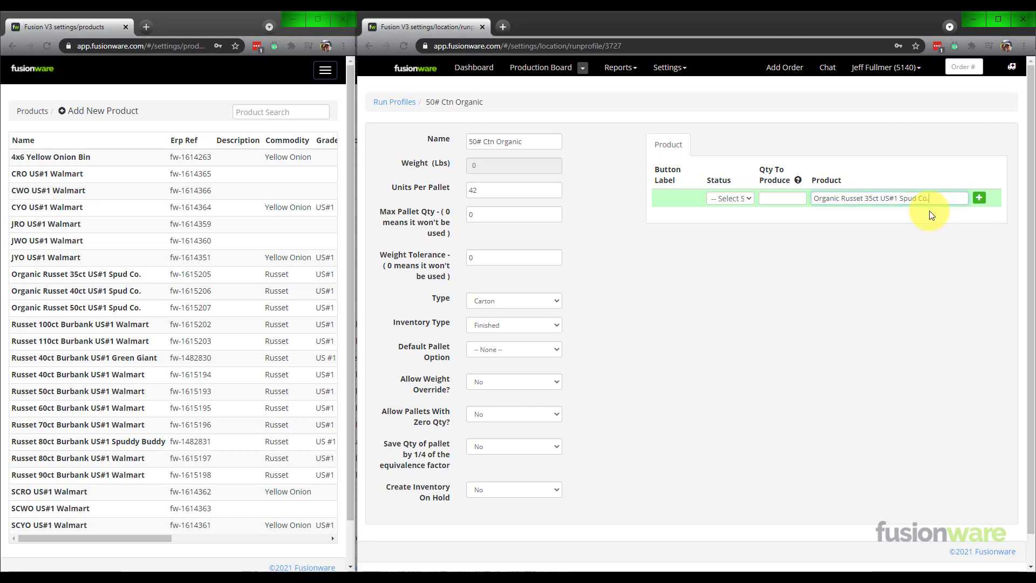
left_click(979, 199)
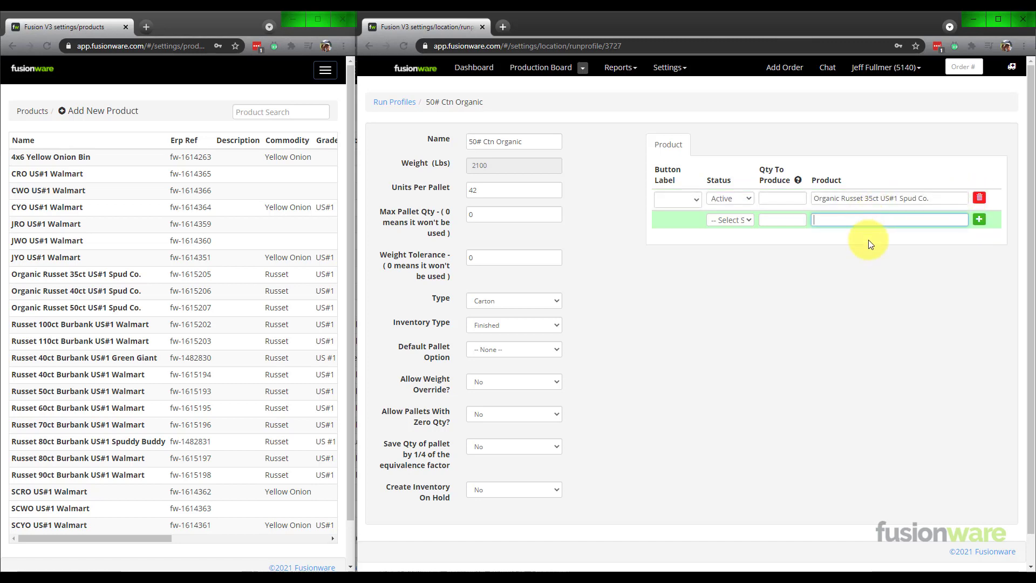
Add the product Organic Russet 40ct US#1 Spud Co. to the run profile.
type("40ct")
key("Down")
key("Tab")
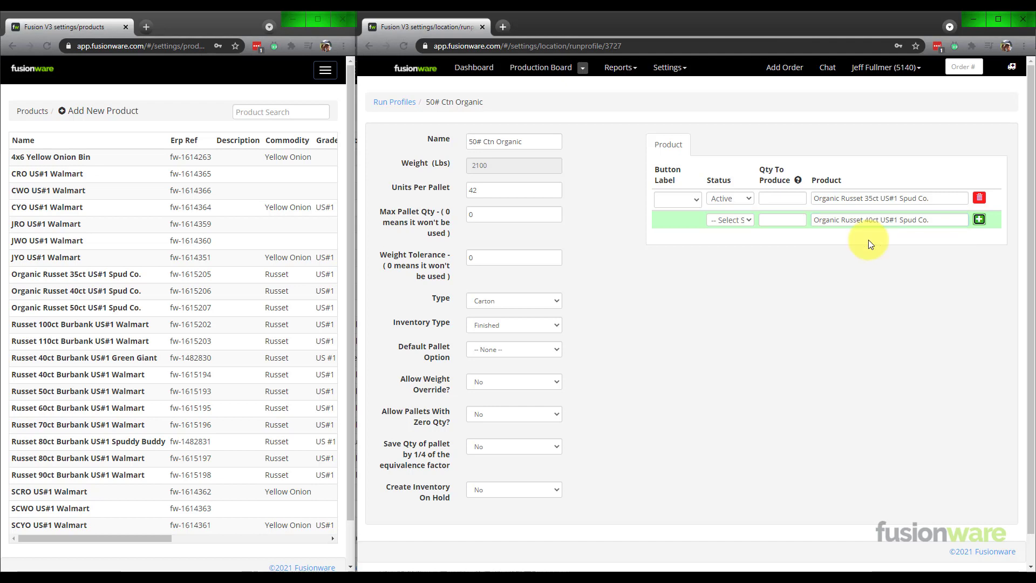
key("Return")
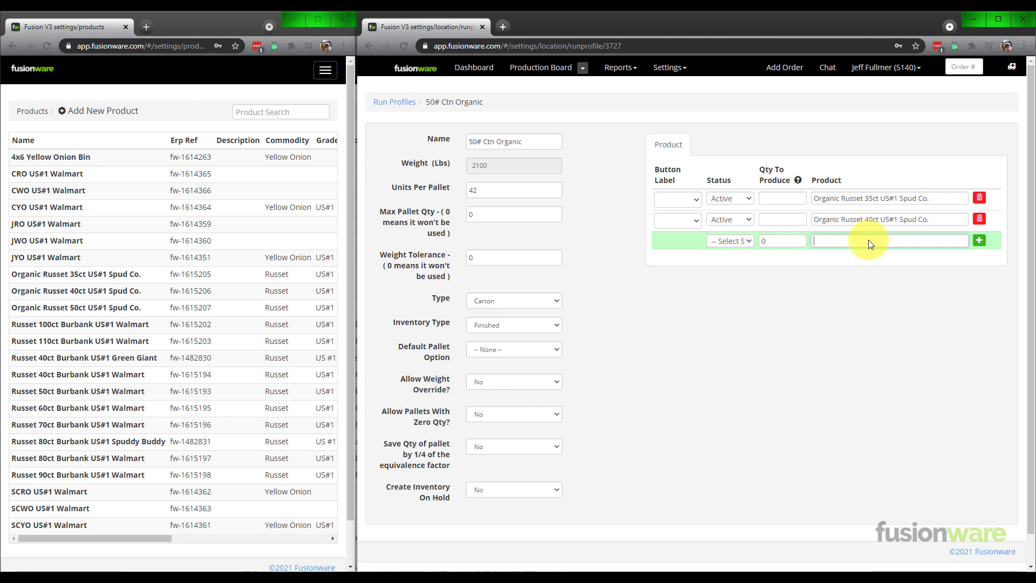
type("50ct")
key("Down")
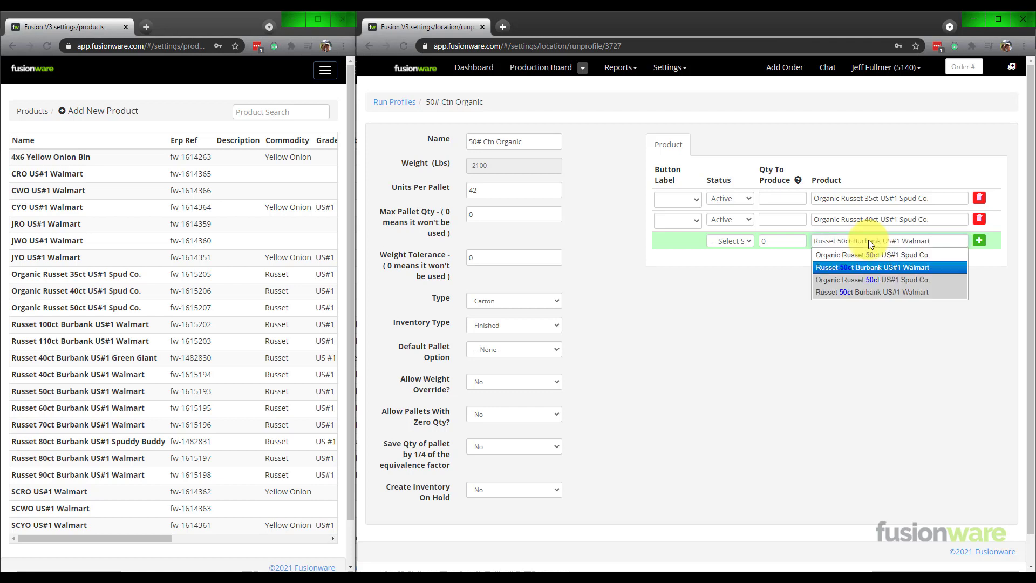
key("Tab")
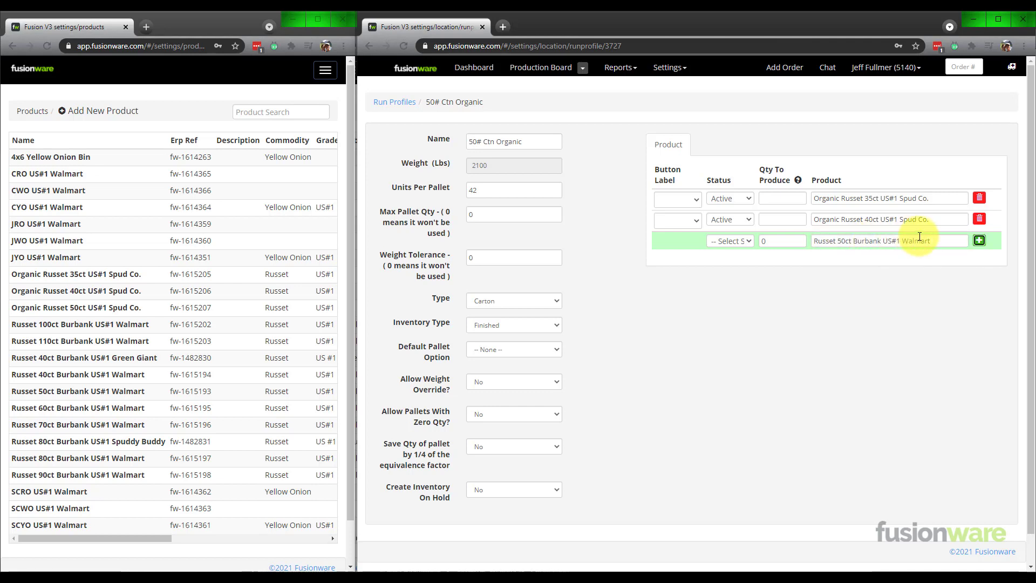
Replace the entry in the new product row with Organic Russet 50ct US#1 Spud Co. and add it to the run profile.
left_click_drag(930, 240, 793, 235)
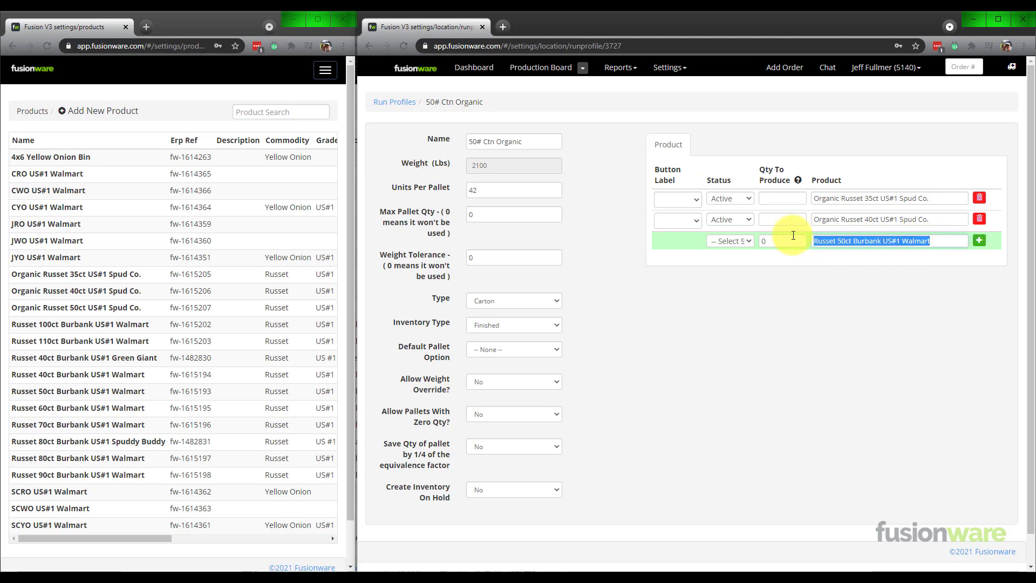
type("50c")
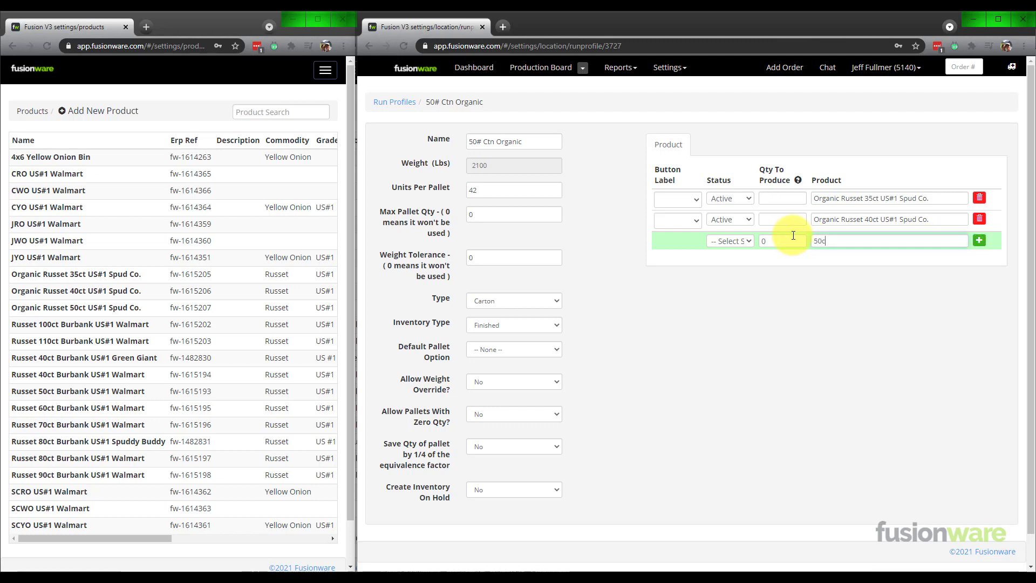
key("Down")
key("Return")
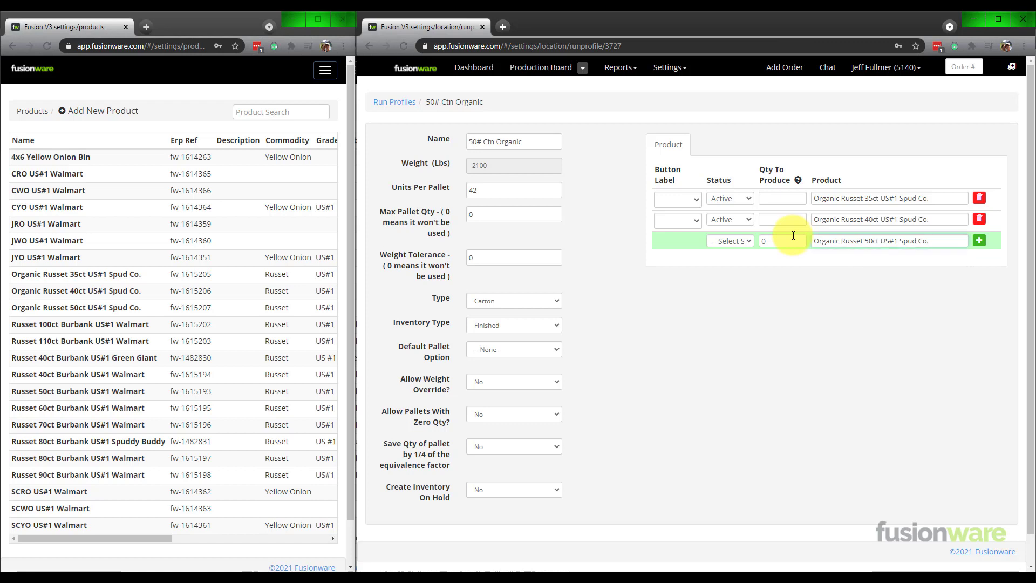
key("Tab")
key("Return")
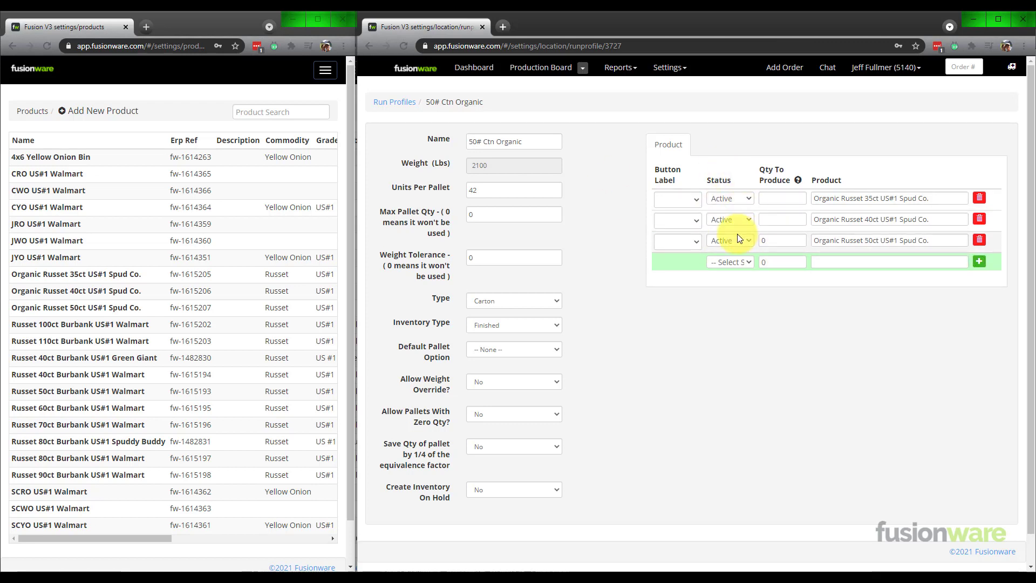
Open the button labels settings in a new browser tab, review the label list, and return to the 50# Ctn Organic run profile.
left_click(670, 68)
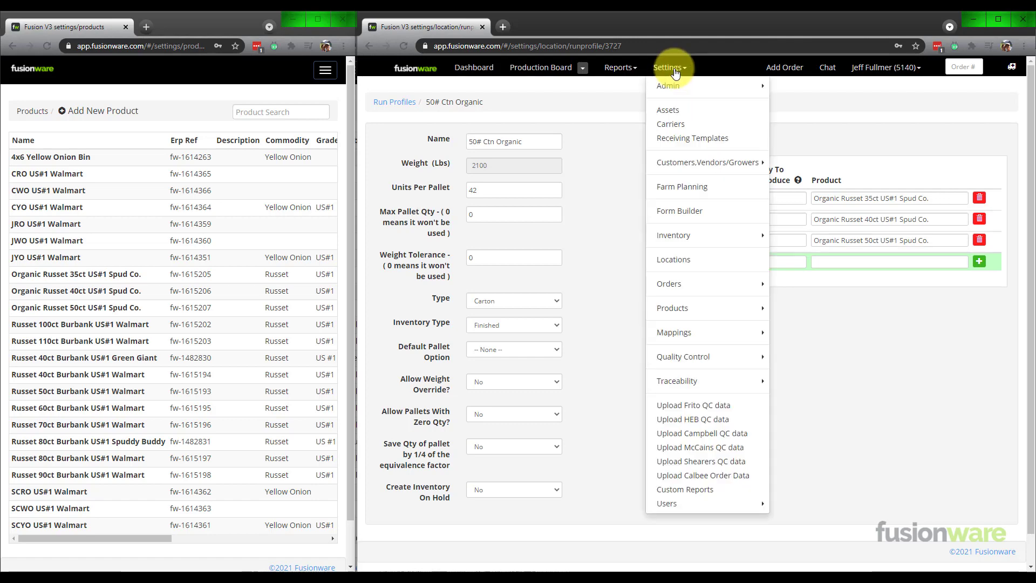
mouse_move(744, 308)
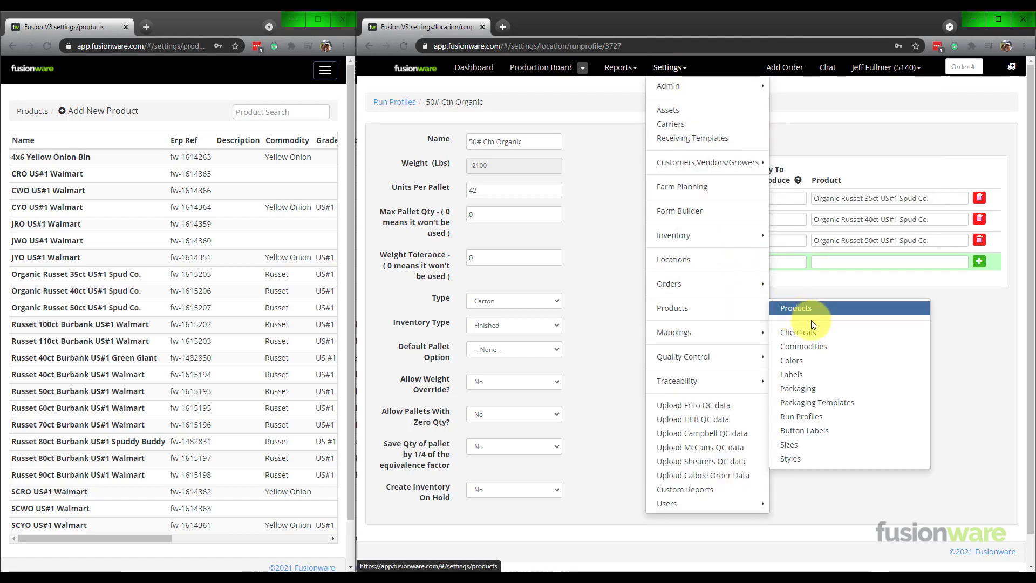
right_click(829, 432)
left_click(844, 436)
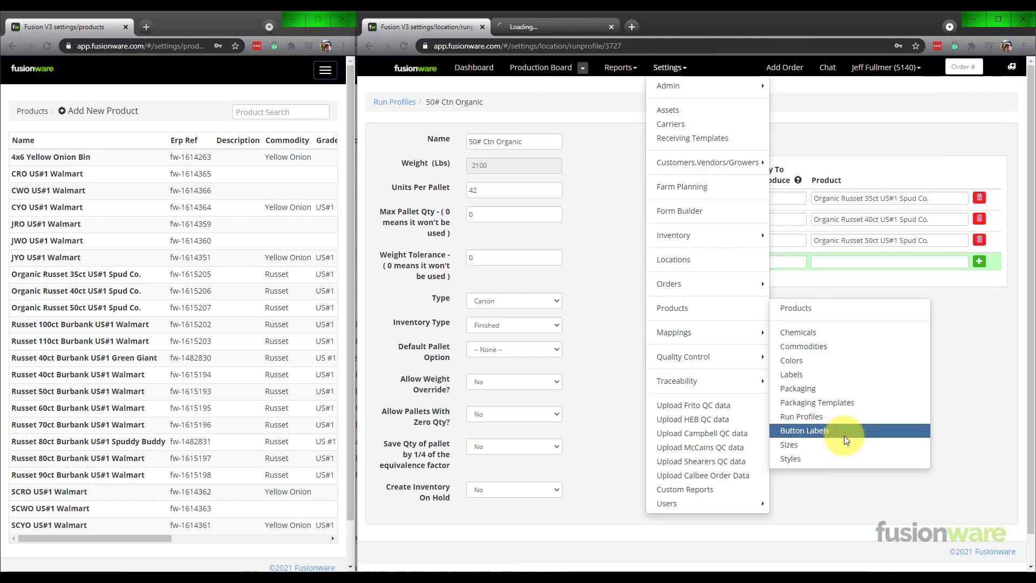
left_click(561, 27)
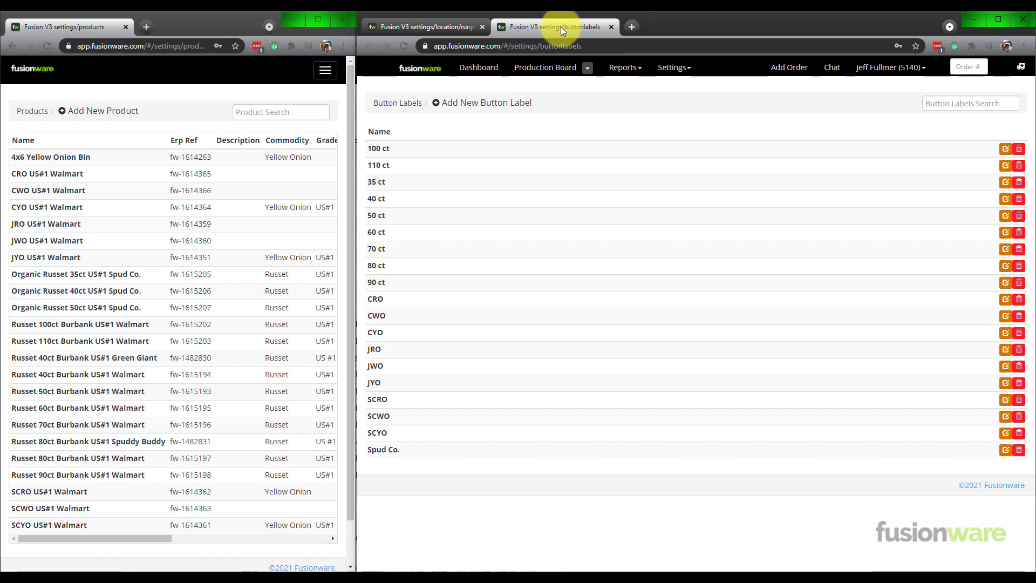
left_click(444, 25)
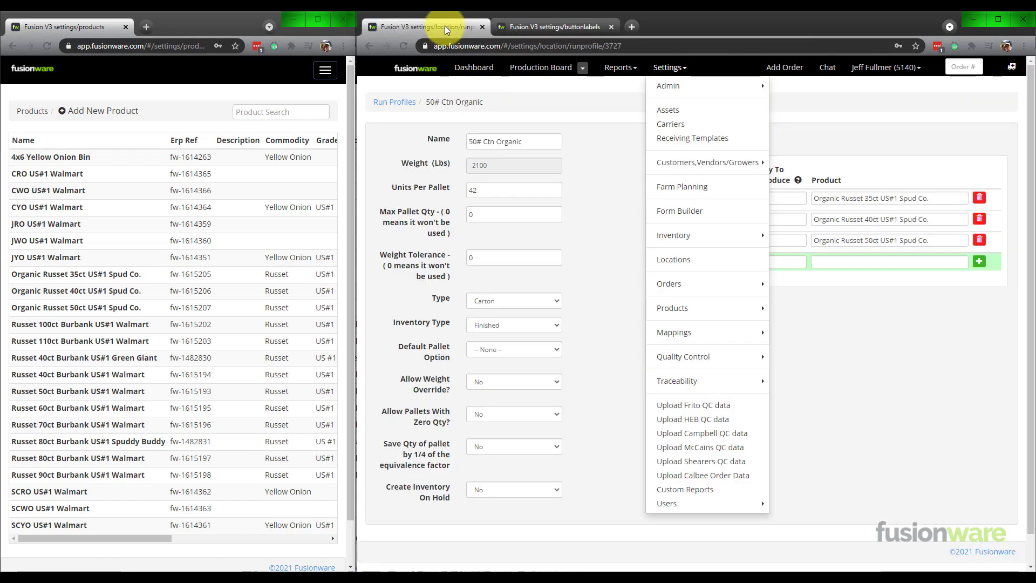
left_click(905, 370)
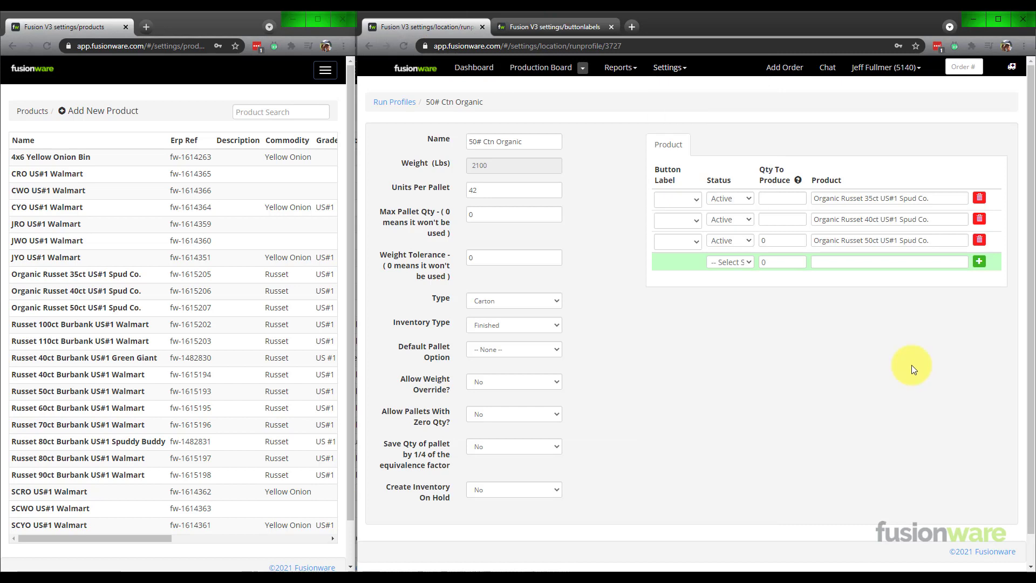
Assign the button labels 35 ct, 40 ct and 50 ct to the matching organic russet products.
left_click(691, 200)
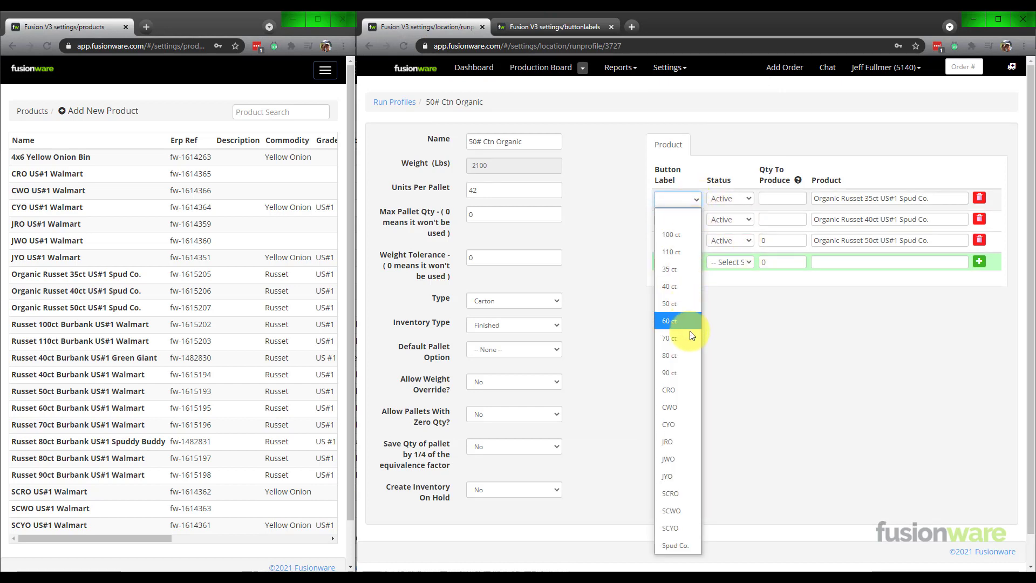
left_click(678, 272)
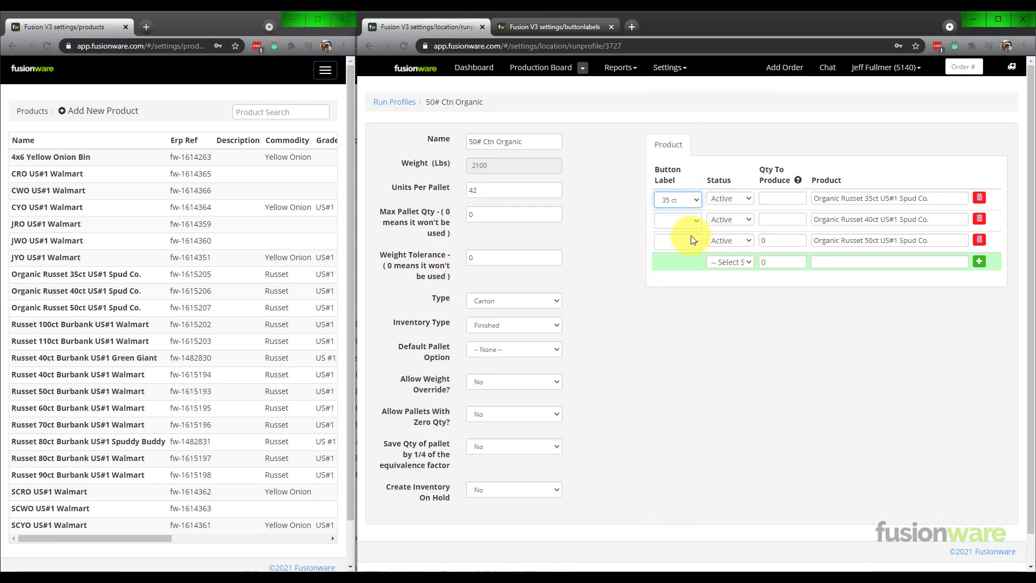
left_click(694, 221)
left_click(685, 308)
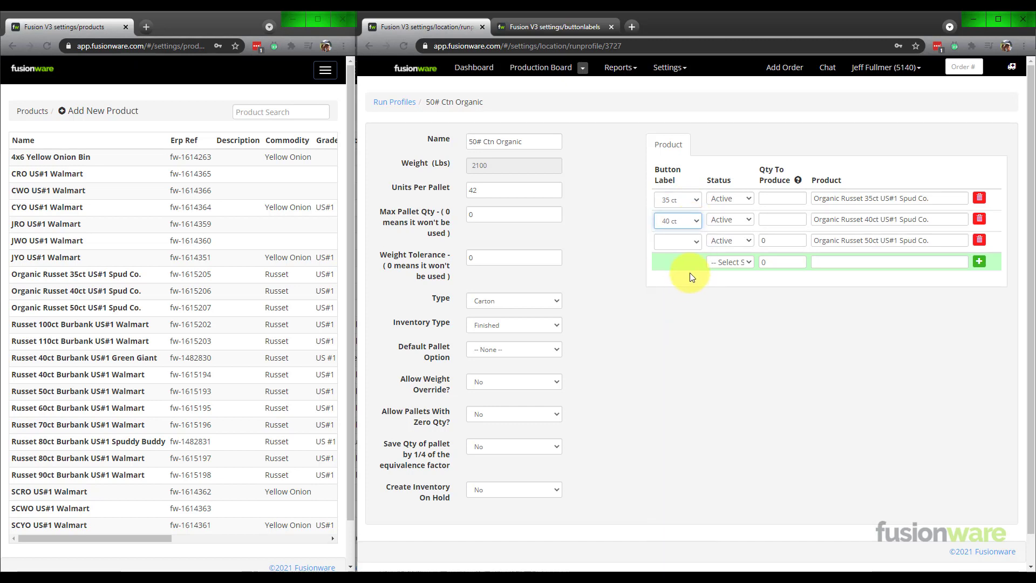
left_click(695, 238)
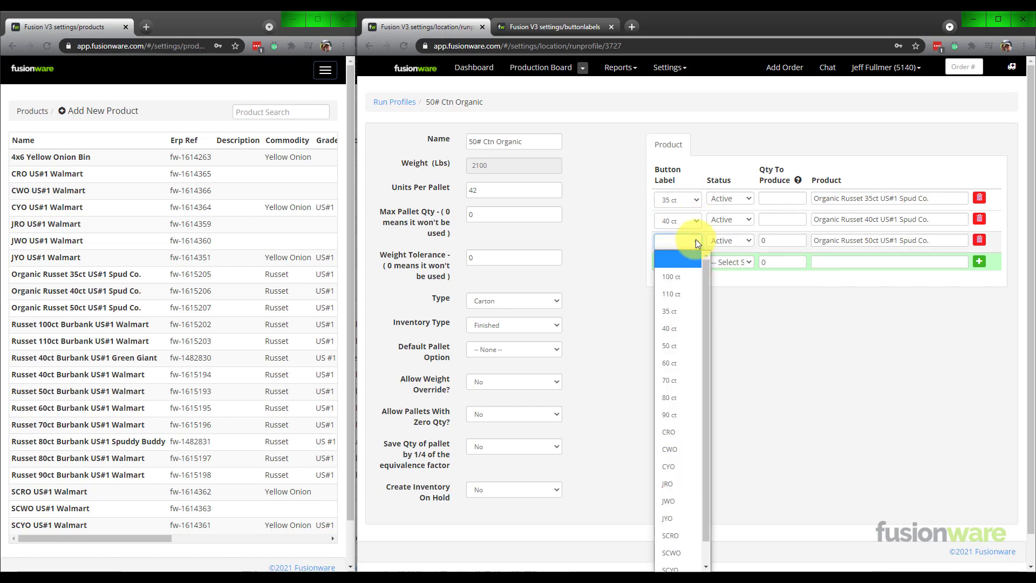
left_click(676, 346)
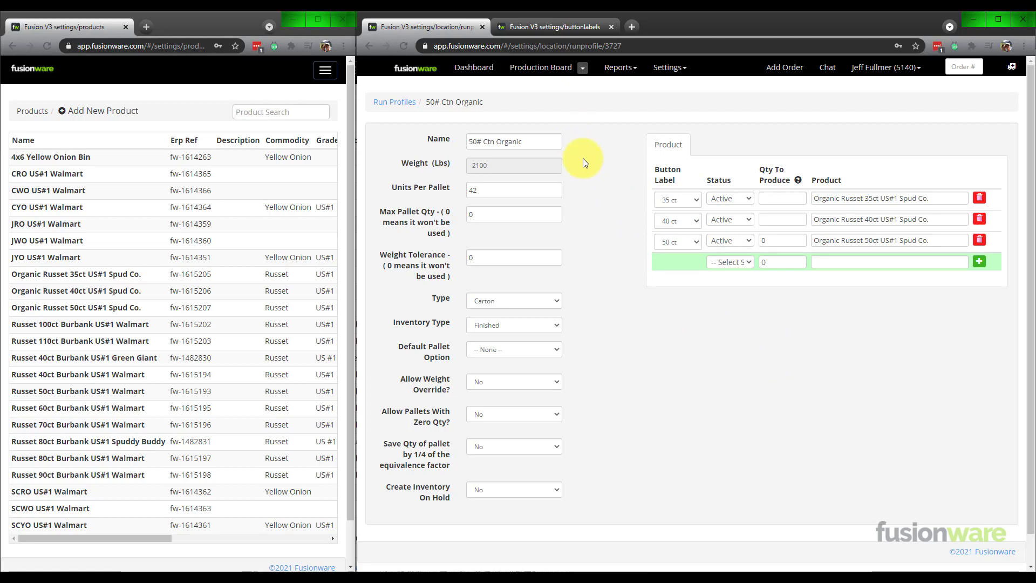
Open the production board with the Potato Line expanded and maximize the browser window.
left_click(561, 71)
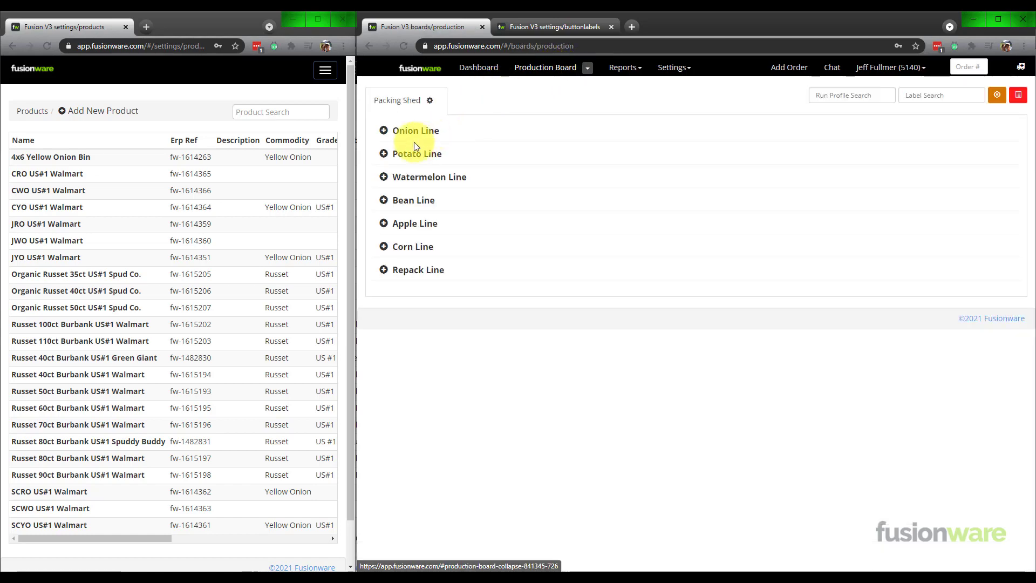
left_click(384, 157)
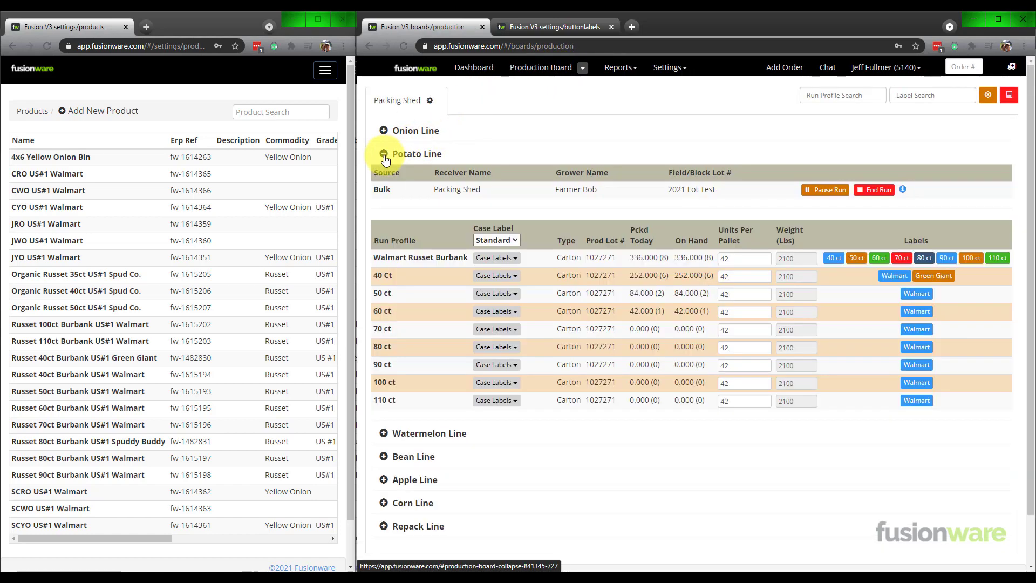
left_click(996, 22)
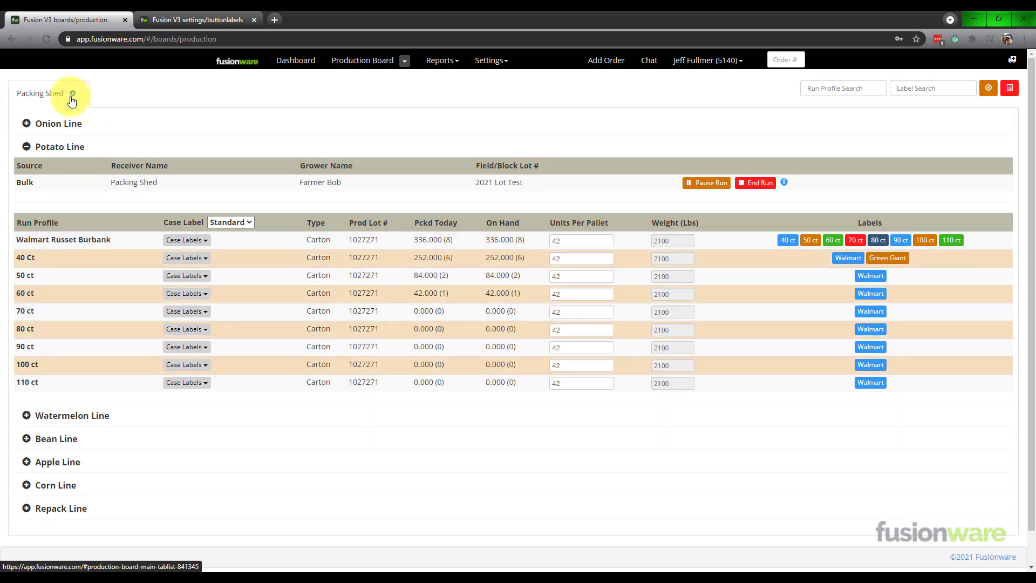
Open the Packing Shed location settings and expand the run profiles assigned to the Potato Line production line.
left_click(493, 64)
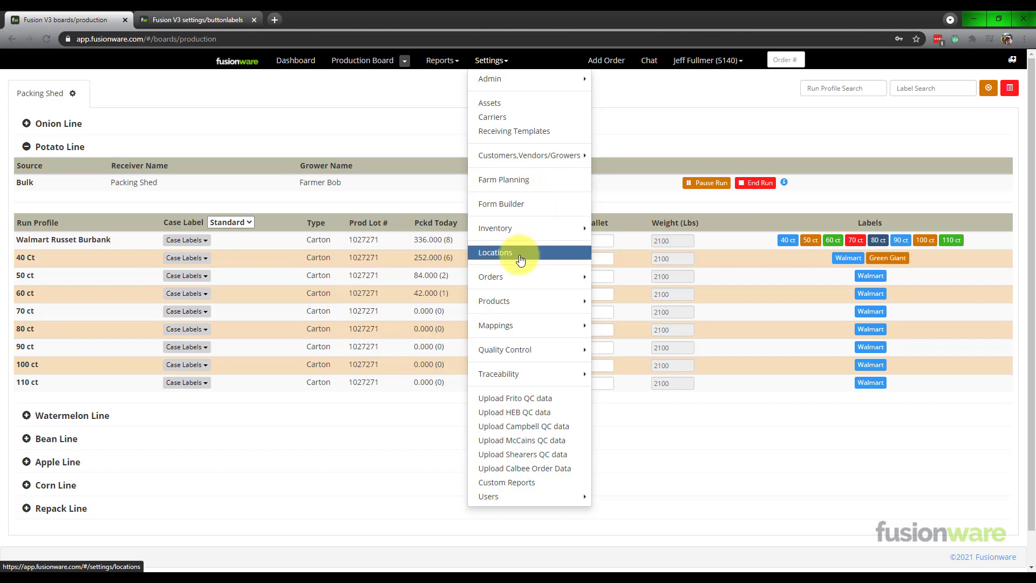
left_click(161, 81)
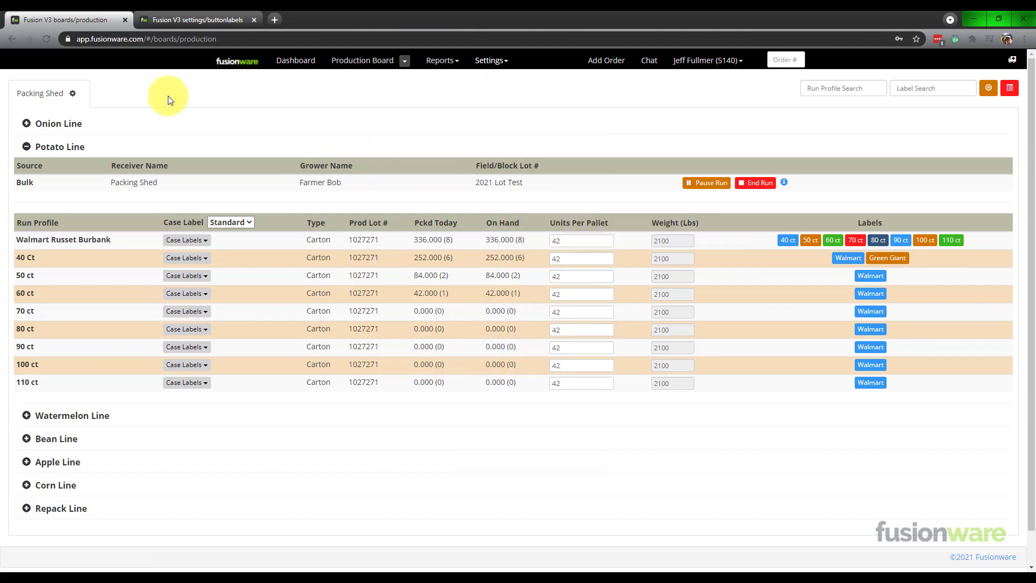
left_click(72, 93)
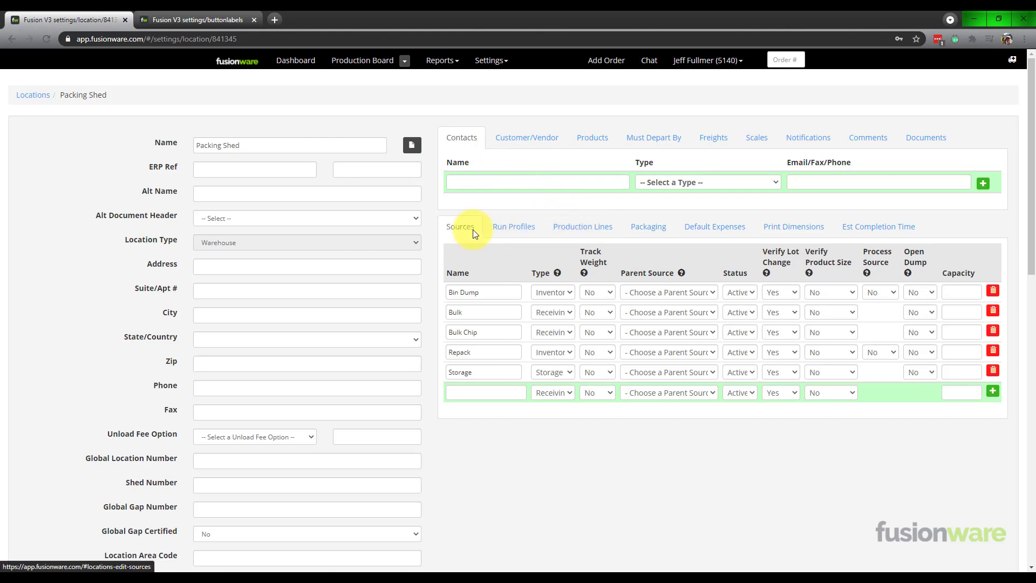
left_click(560, 232)
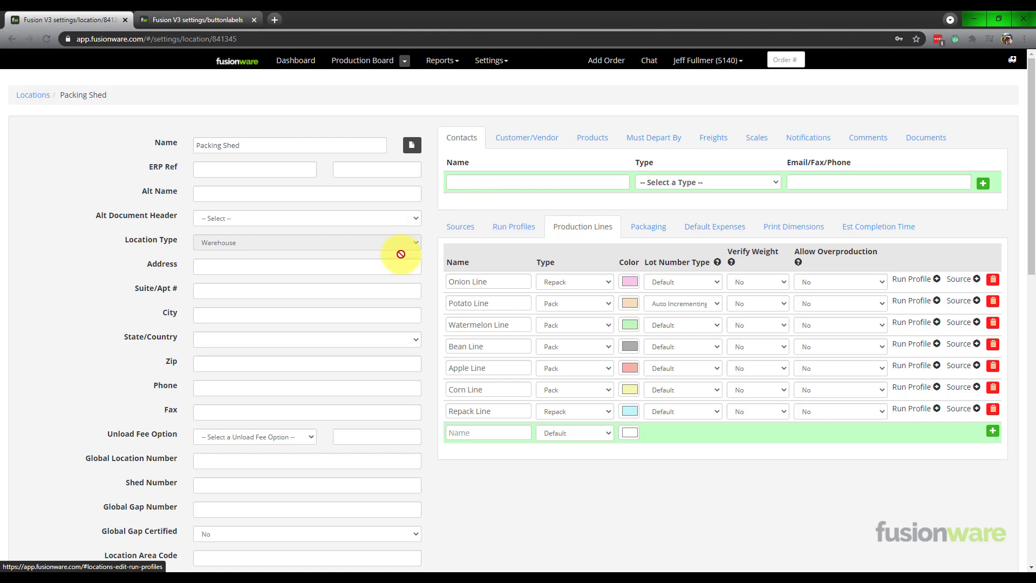
left_click(913, 301)
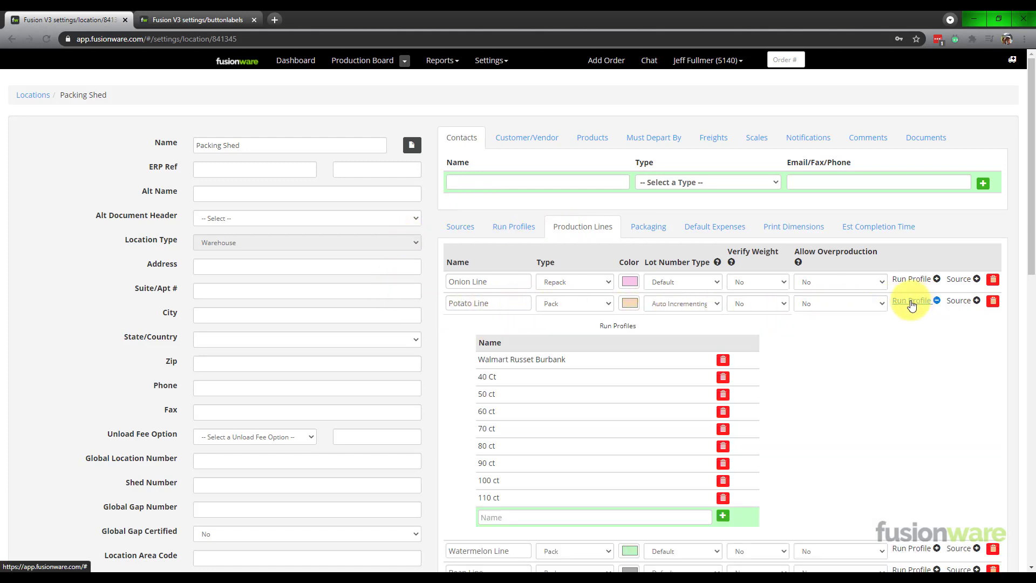
Add the 50# Ctn Organic run profile to the Potato Line and return to the production board.
left_click(536, 516)
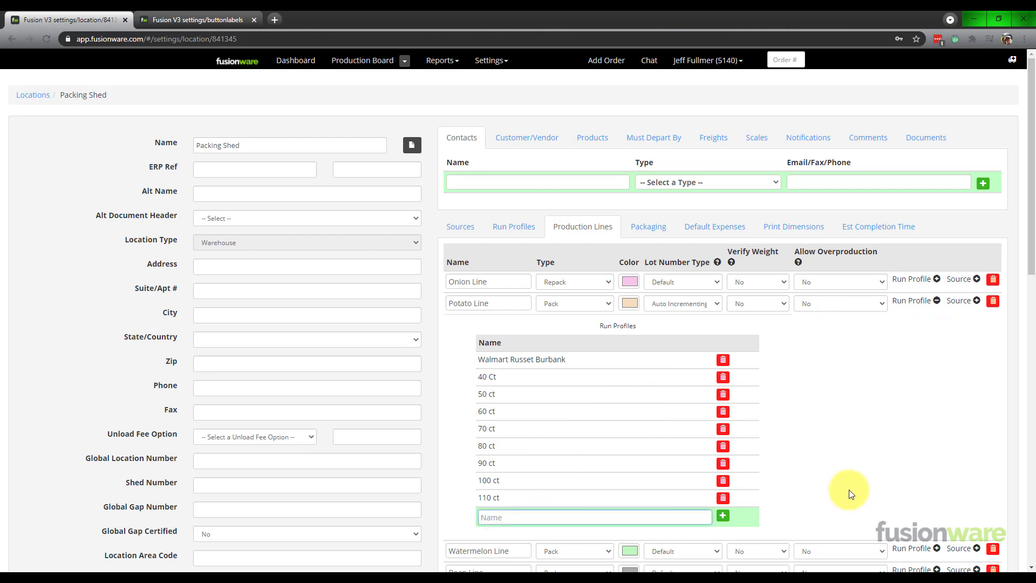
type("50 c")
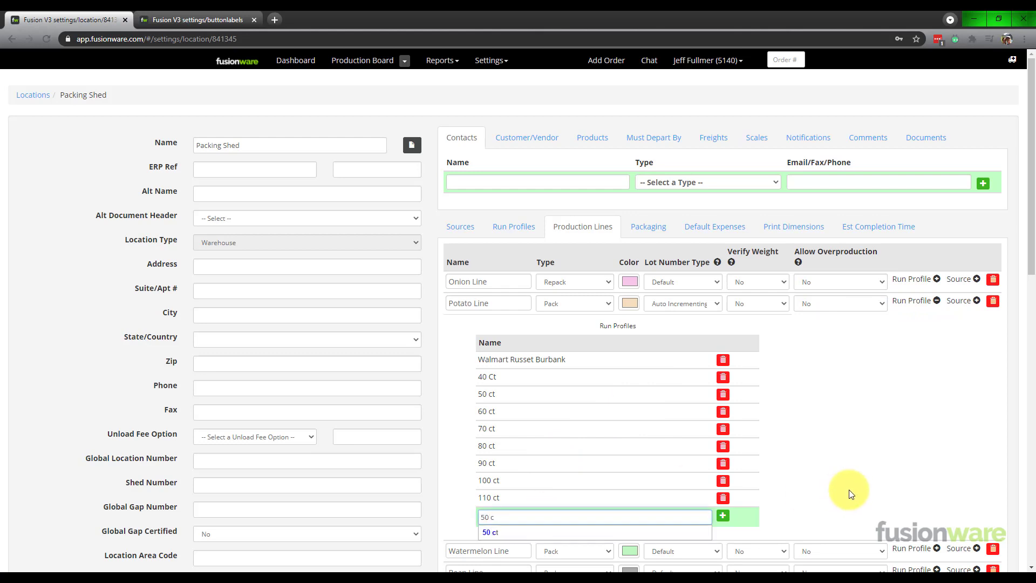
key("BackSpace")
key("BackSpace")
type("c")
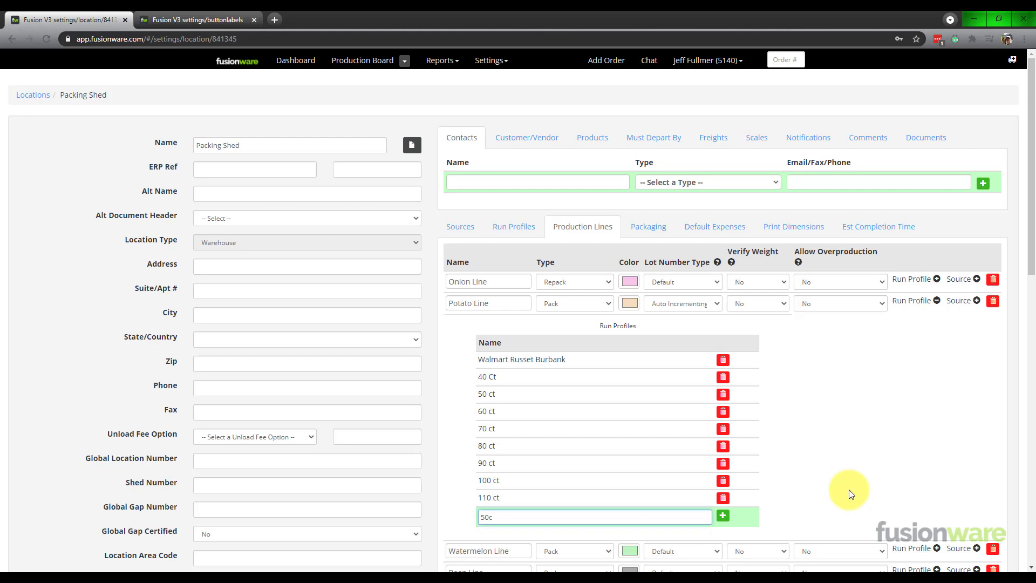
key("BackSpace")
key("Down")
key("Down")
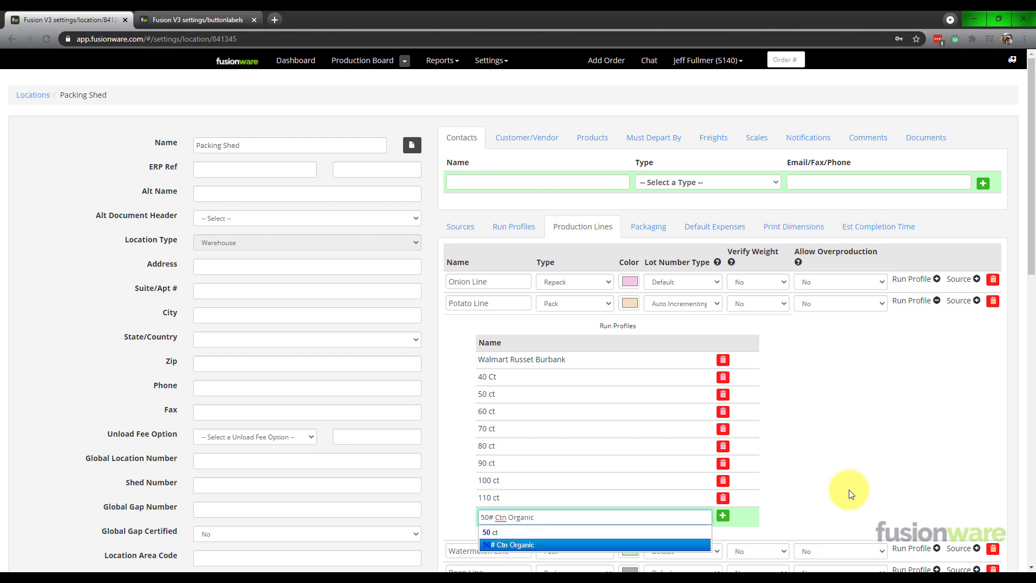
key("Return")
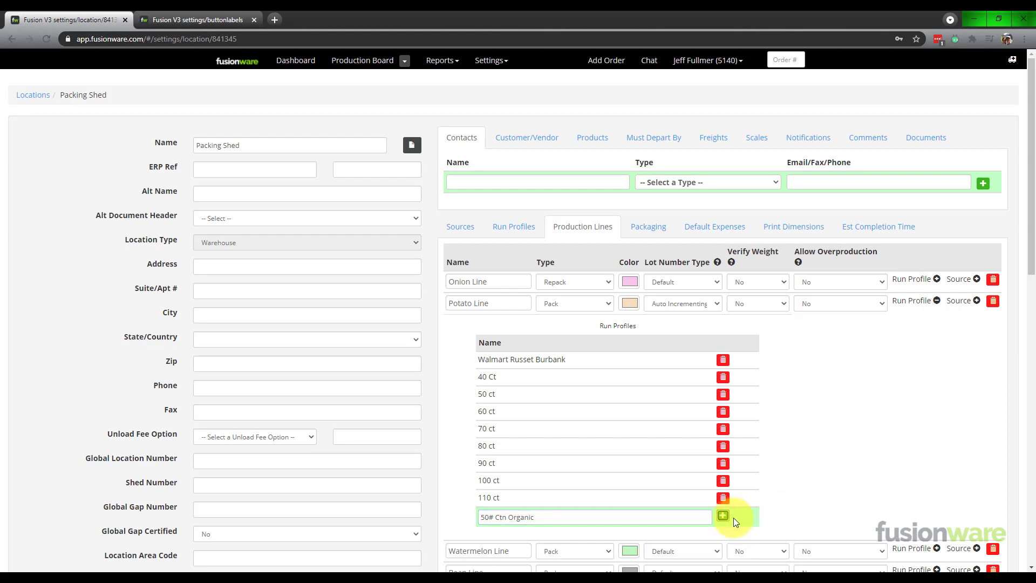
left_click(722, 517)
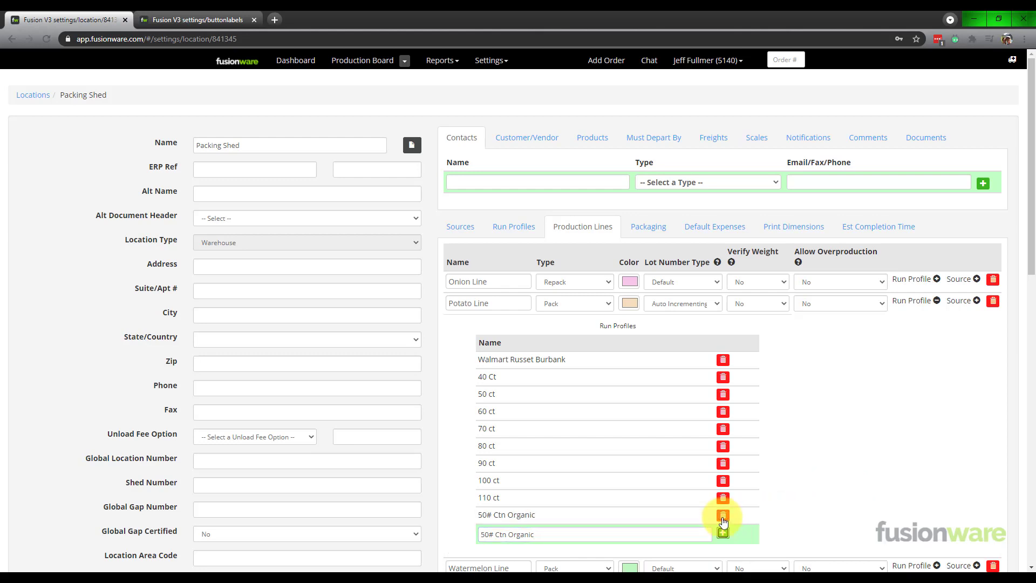
left_click(355, 65)
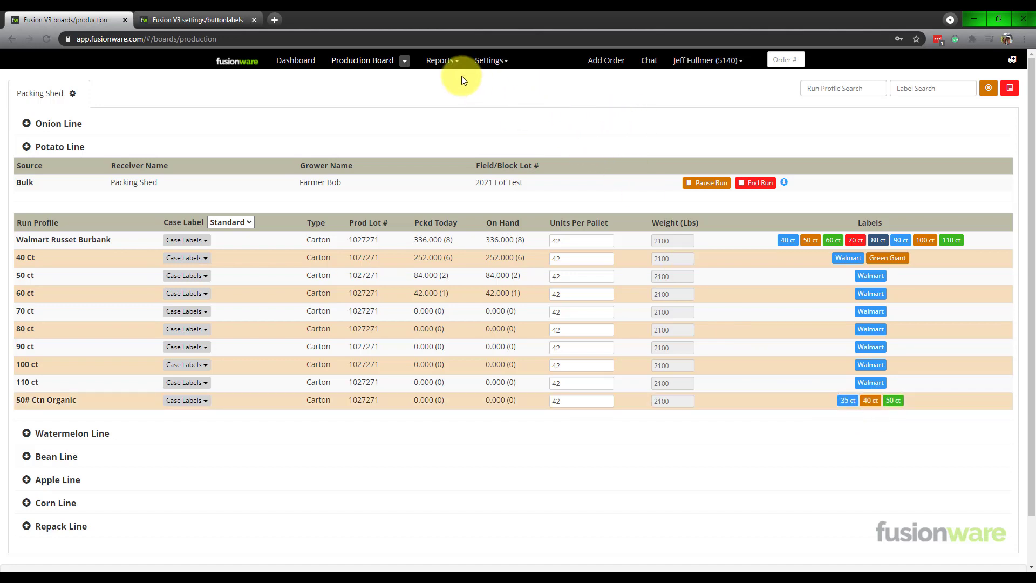
Create a run profile named 35 ct with 42 units per pallet, type Carton and inventory type Finished.
left_click(487, 62)
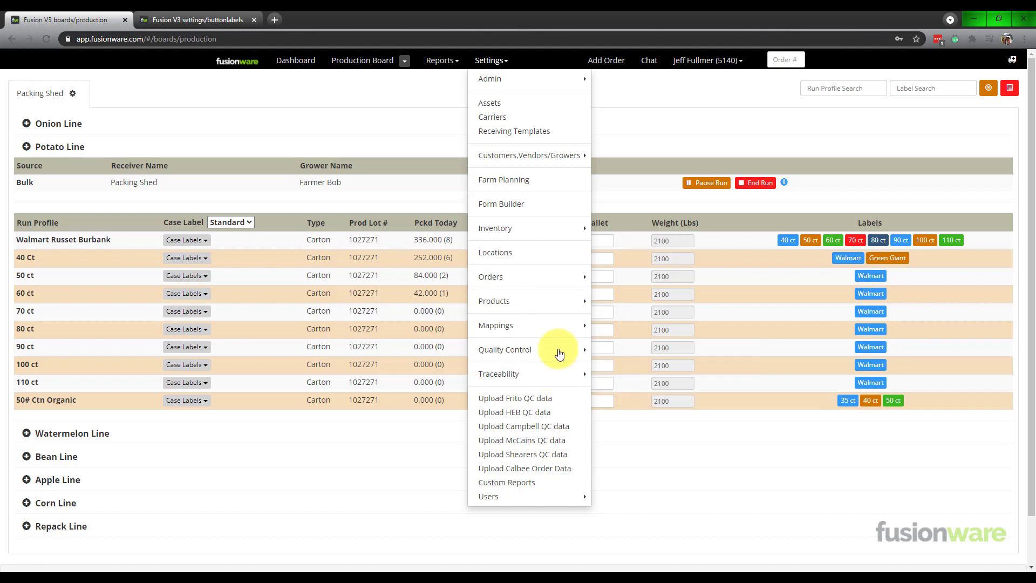
mouse_move(494, 301)
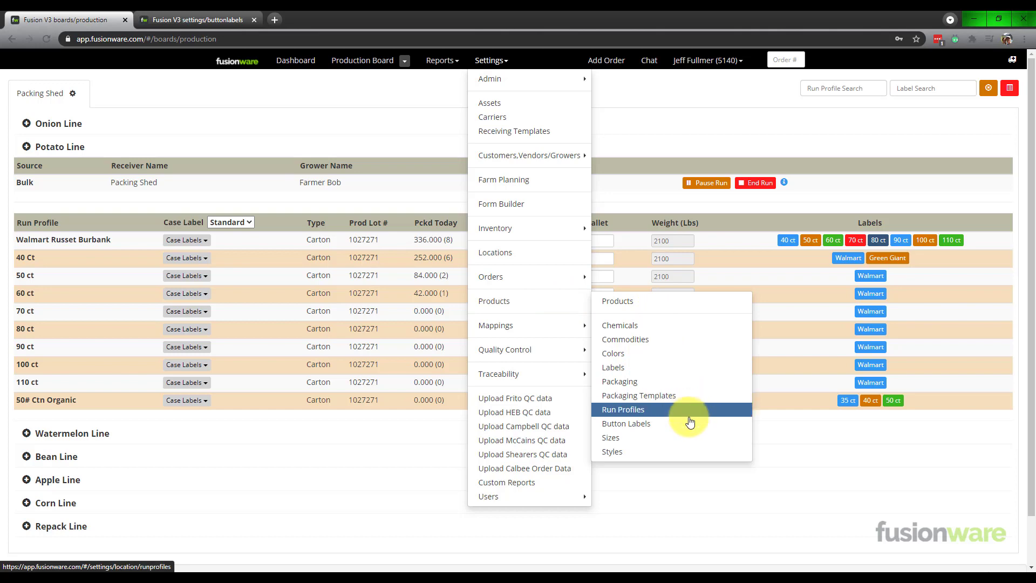
left_click(667, 413)
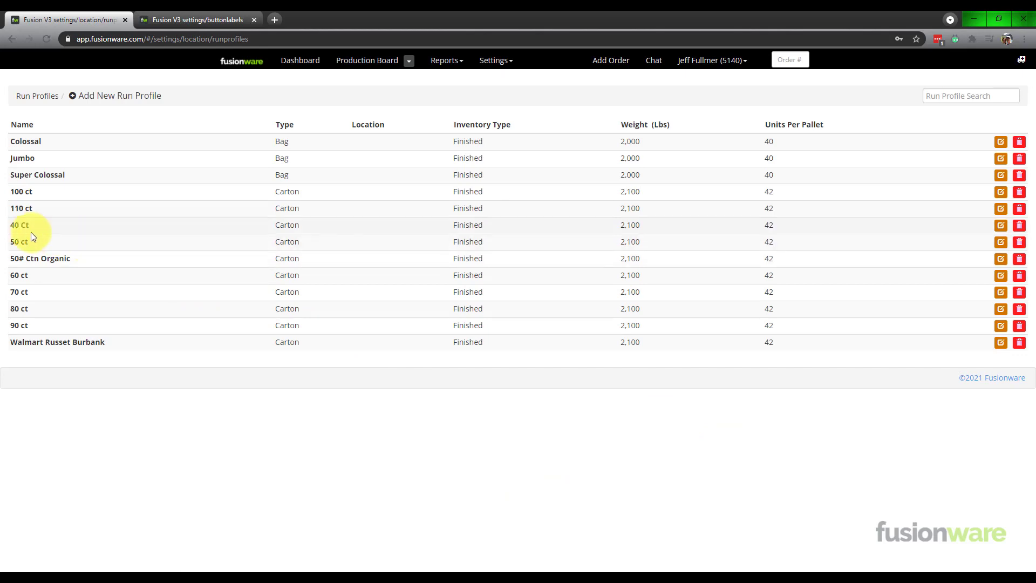
left_click(103, 96)
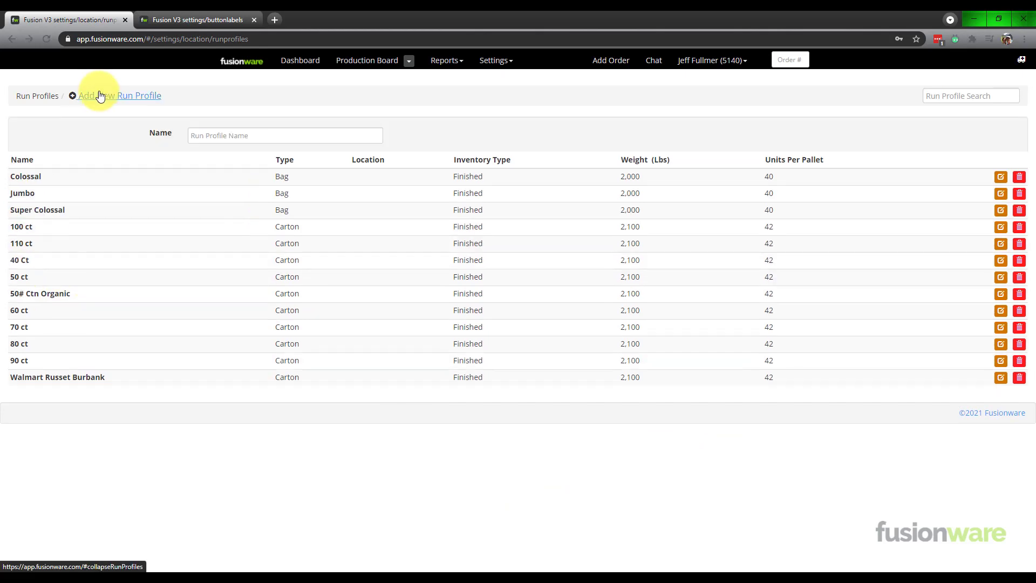
left_click(252, 133)
type("35 ct")
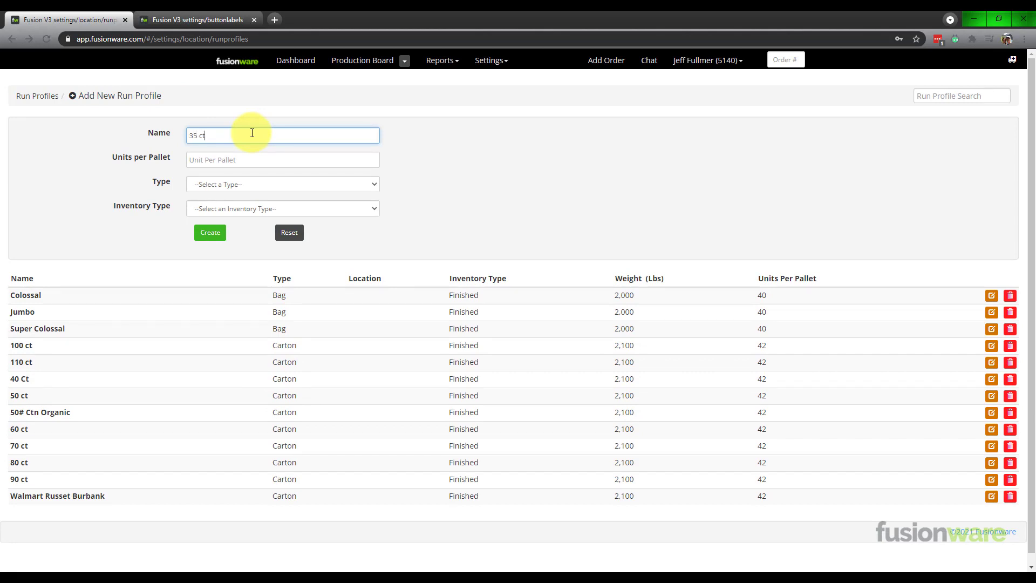
key("Tab")
type("42")
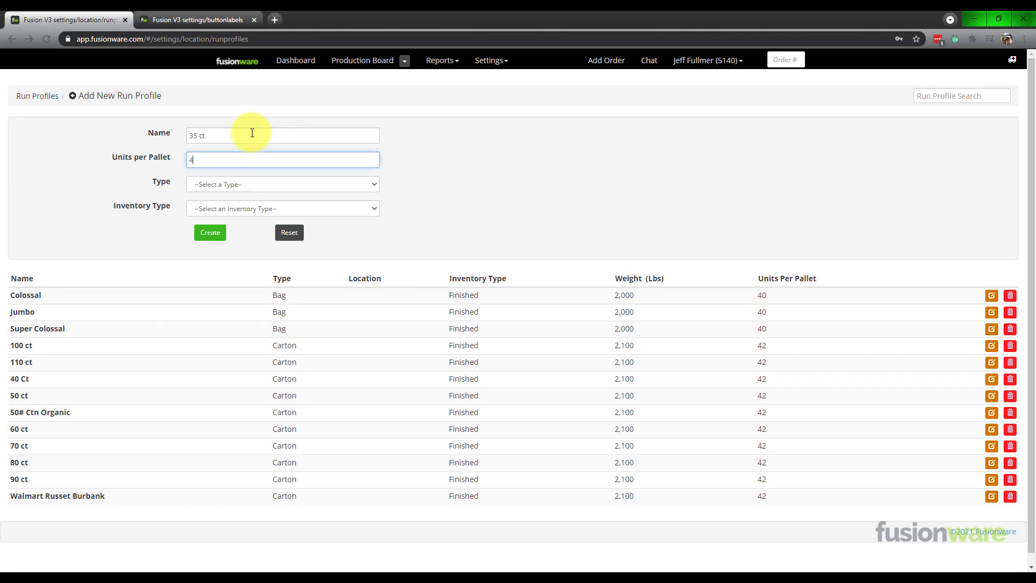
key("Tab")
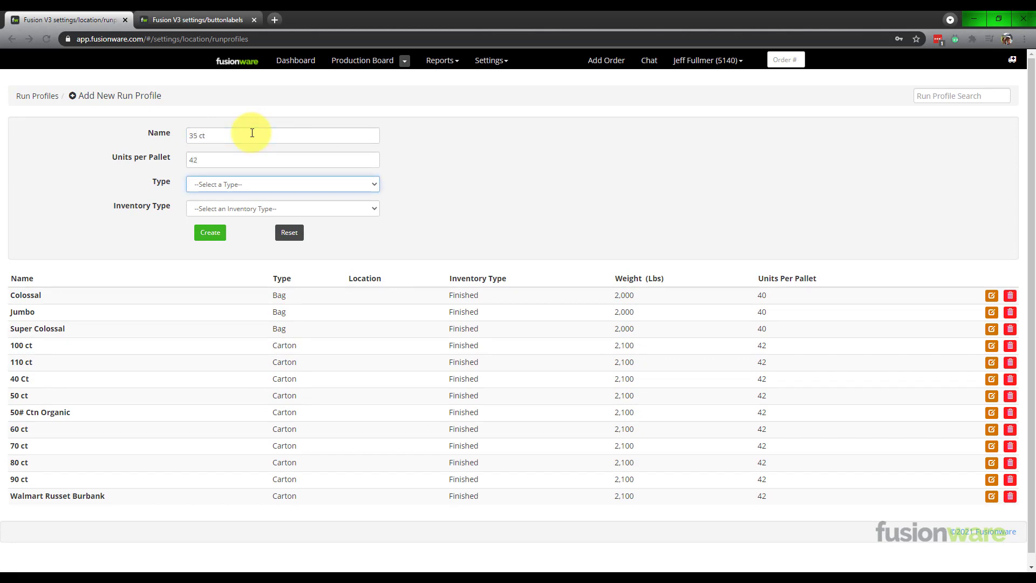
key("c")
key("Tab")
key("f")
key("Tab")
key("Return")
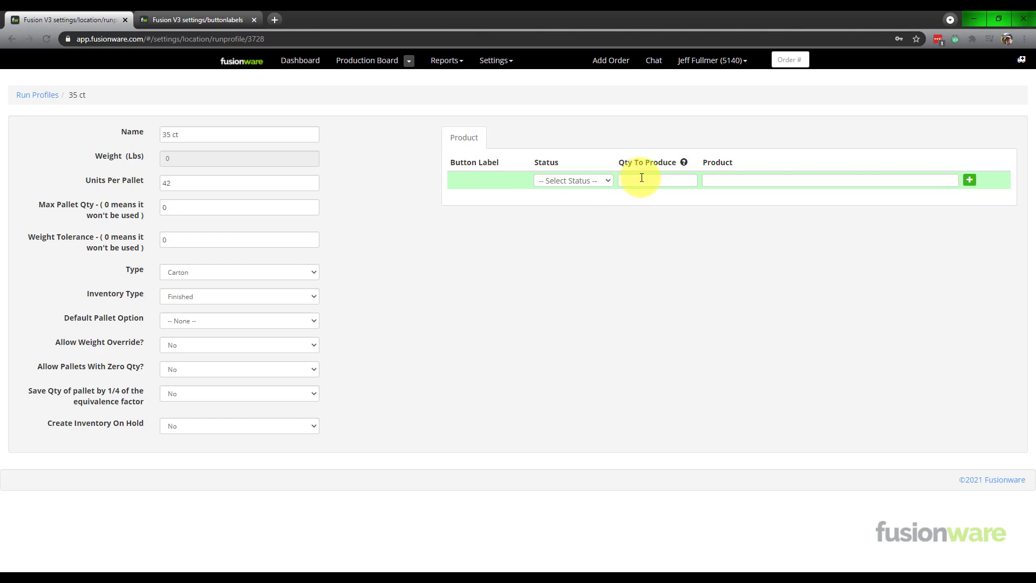
Add the product Organic Russet 35ct US#1 Spud Co. to the 35 ct run profile.
left_click(736, 180)
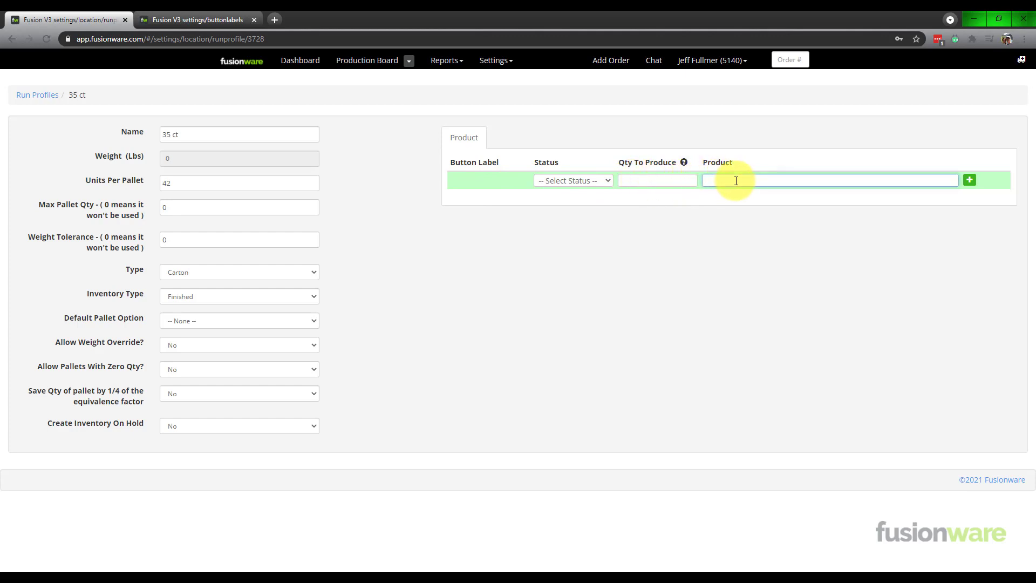
type("35 c")
key("Down")
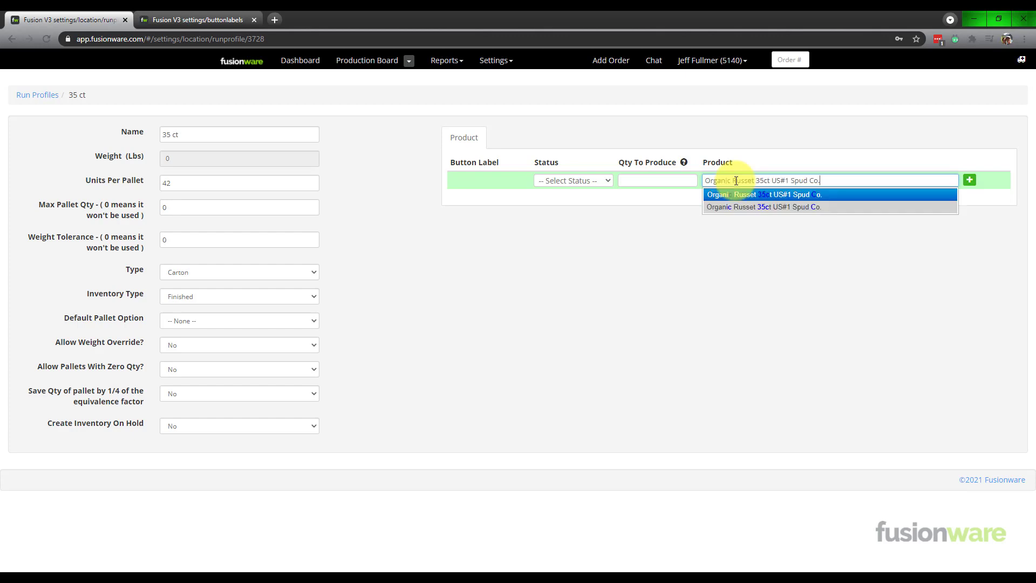
key("Tab")
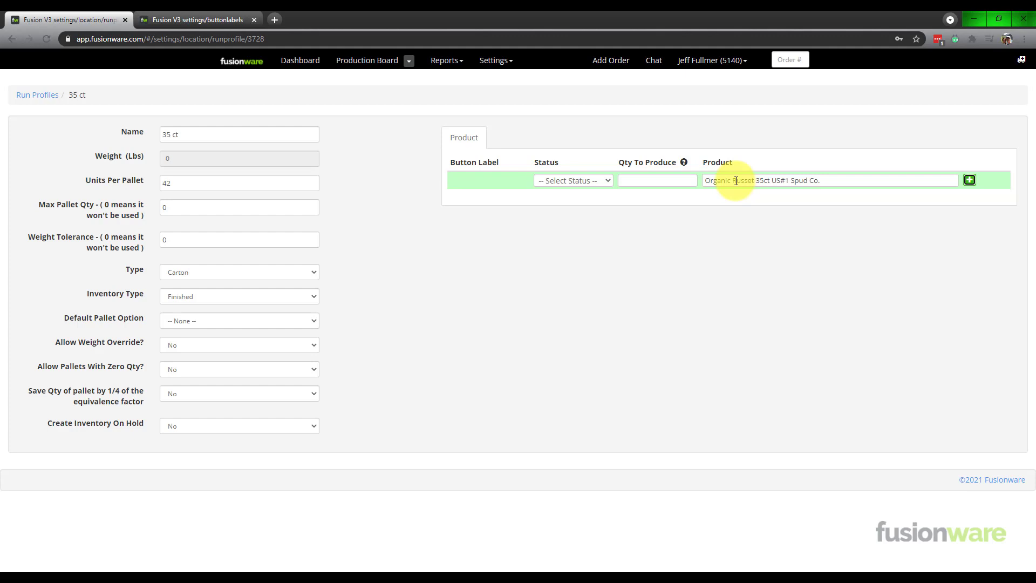
key("Return")
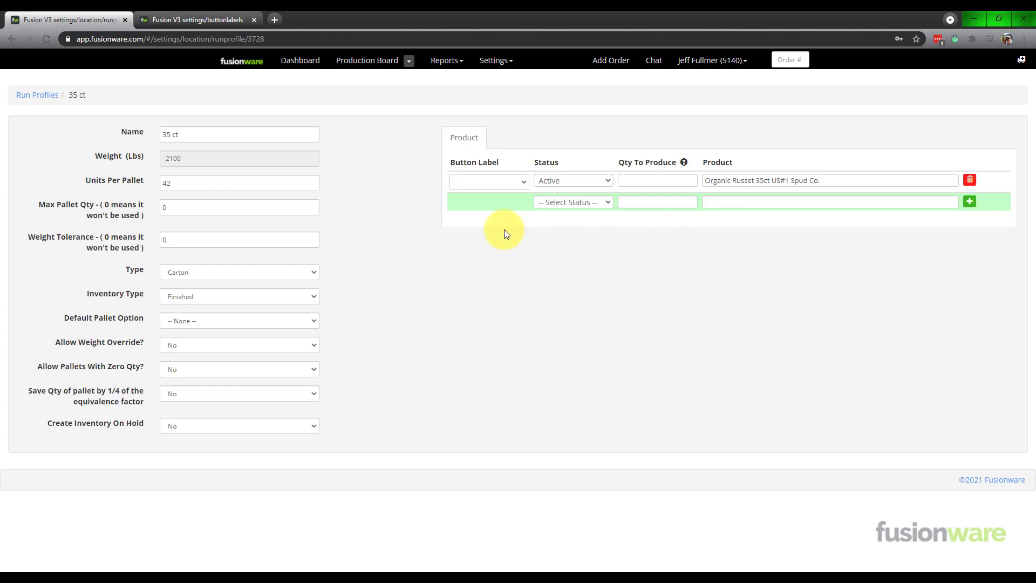
Create a new button label named Organic Spud Co. in the button labels settings.
left_click(523, 180)
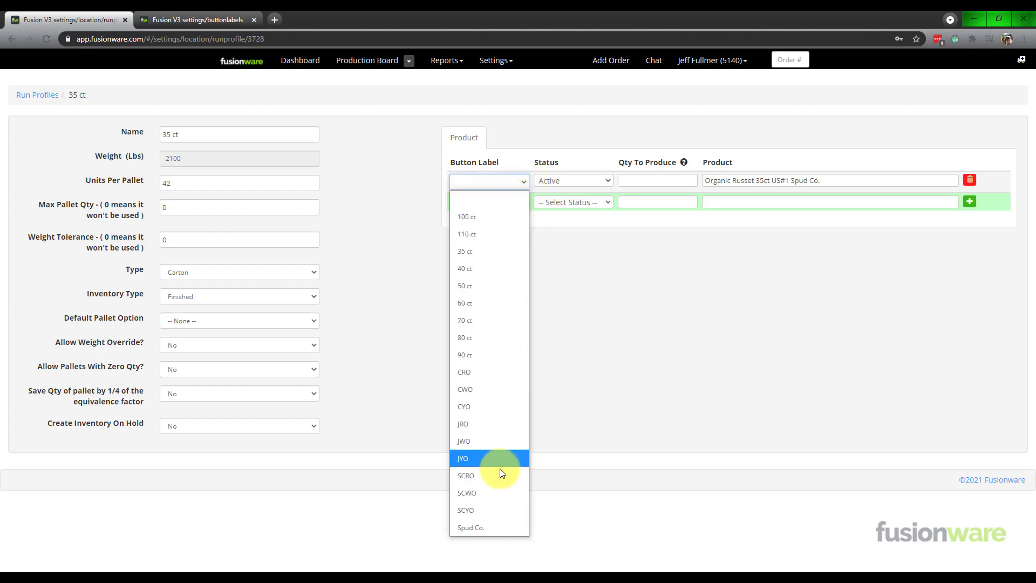
left_click(629, 264)
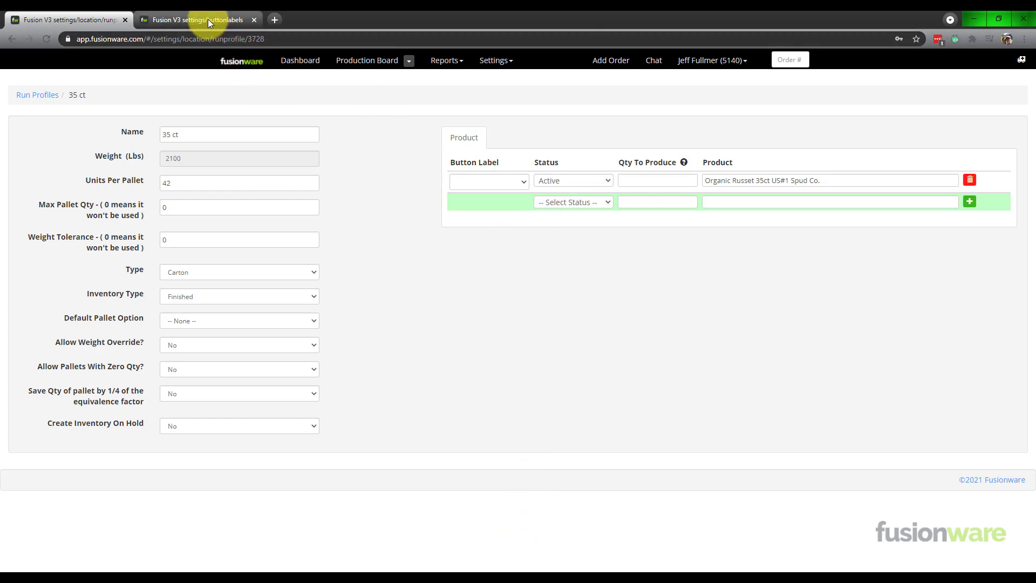
left_click(494, 60)
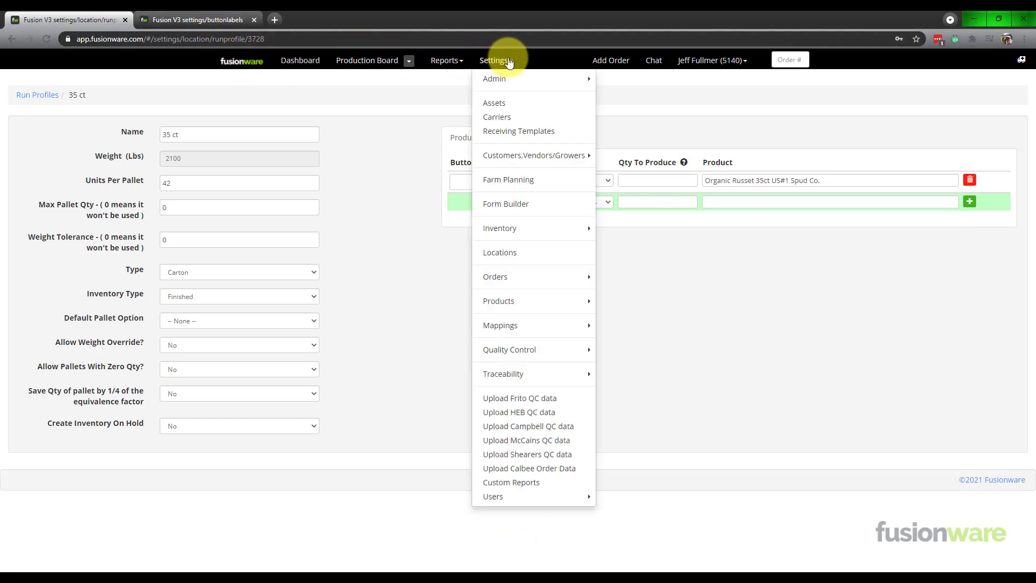
mouse_move(573, 308)
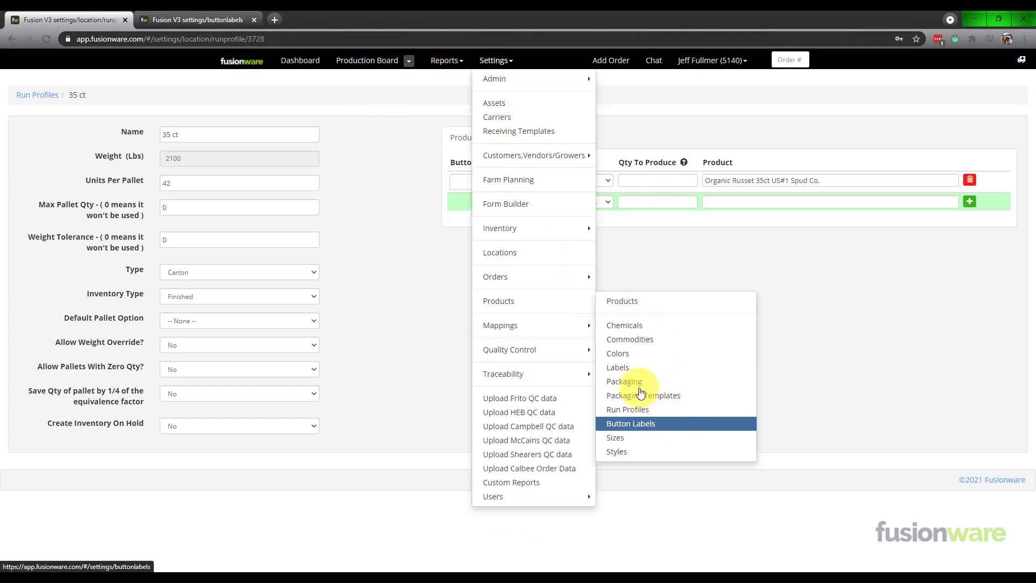
left_click(188, 16)
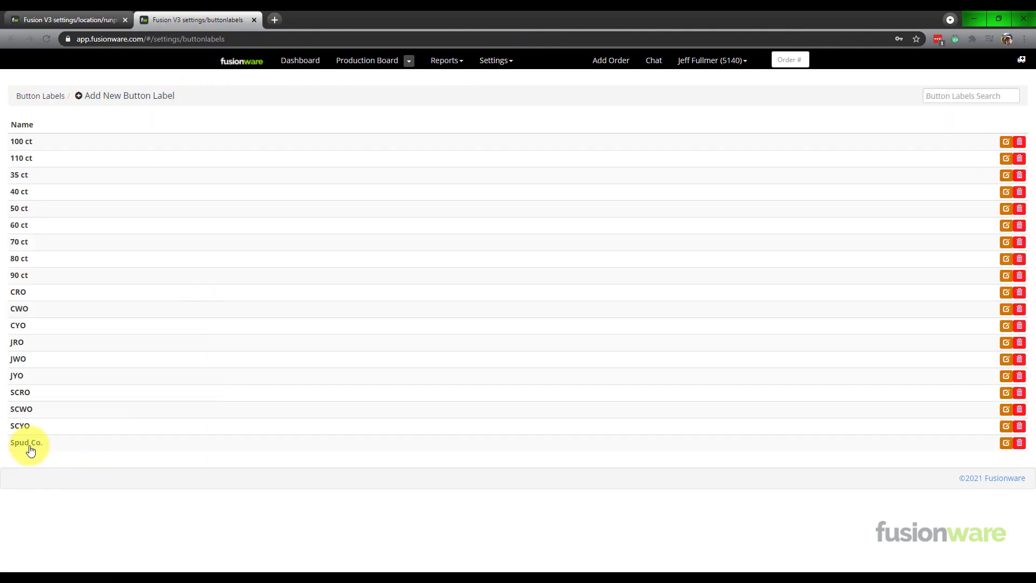
left_click(139, 101)
left_click(210, 136)
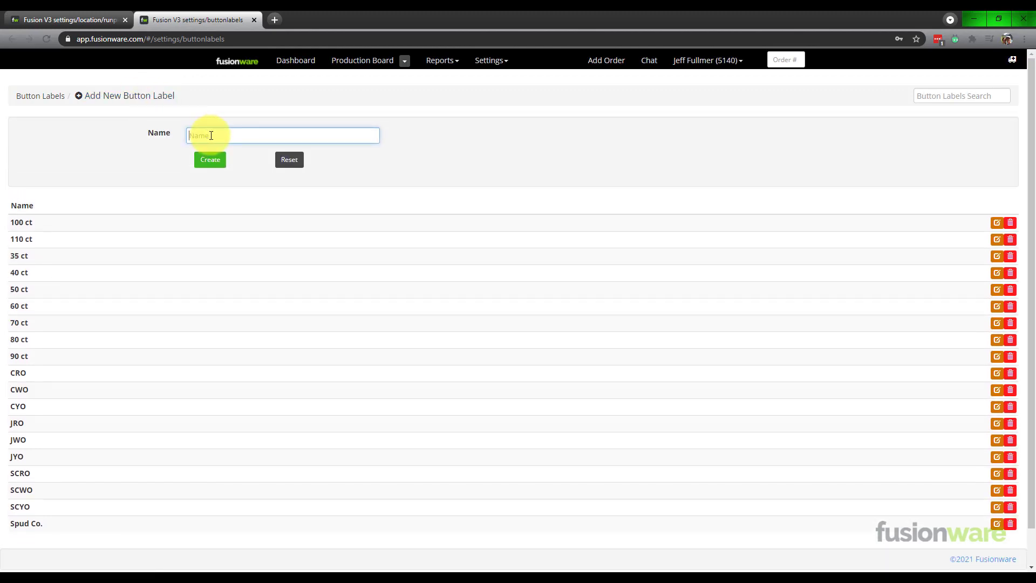
type("Organic Spud Co.")
left_click(210, 160)
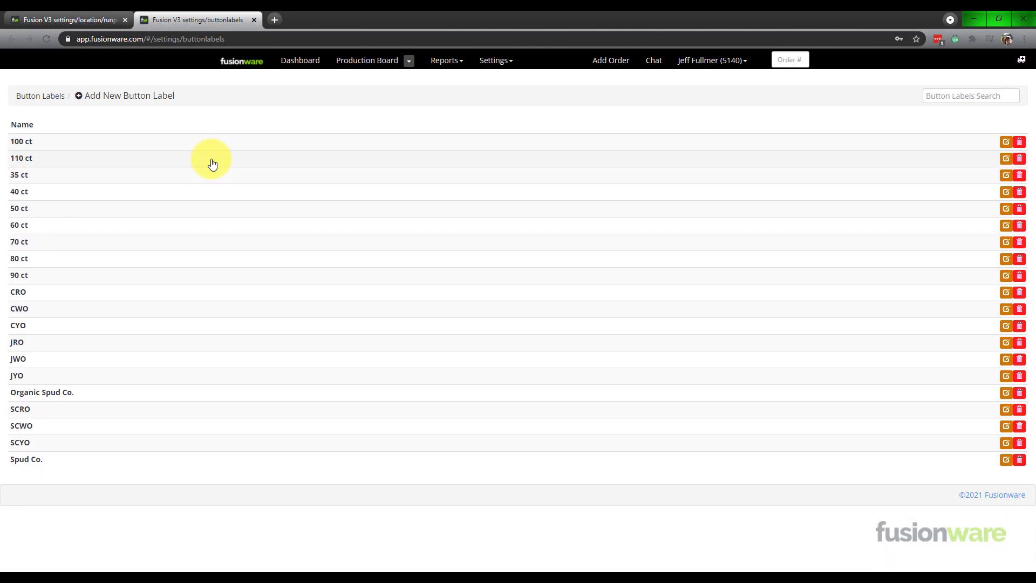
Return to the 35 ct run profile and check the button label choices for its organic russet product.
left_click(88, 16)
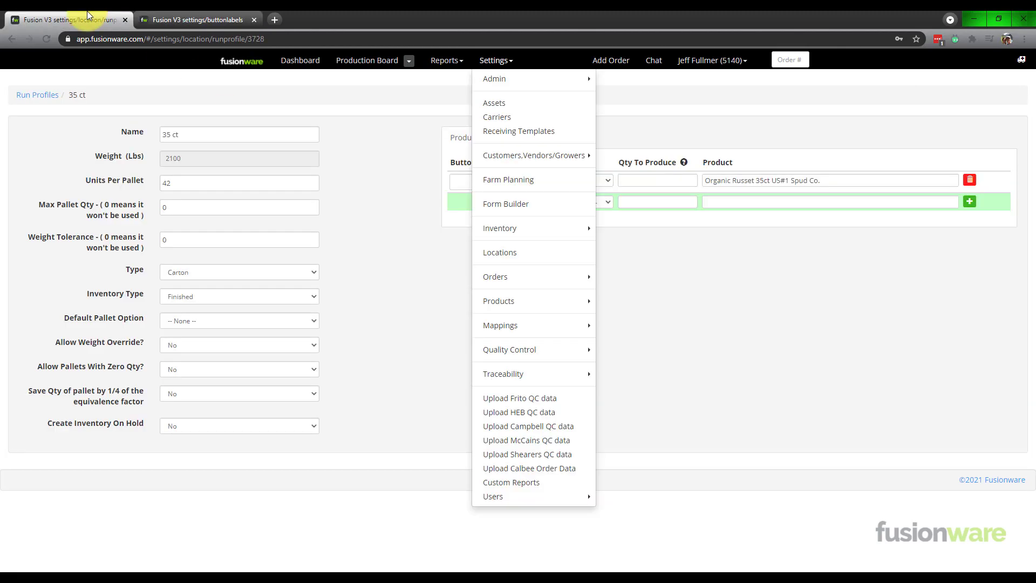
left_click(395, 292)
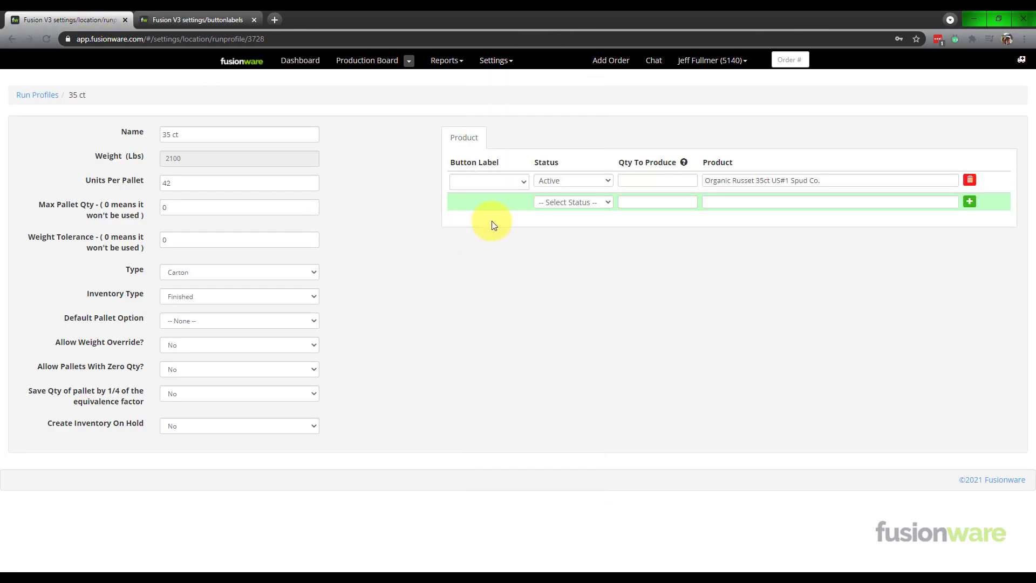
left_click(522, 181)
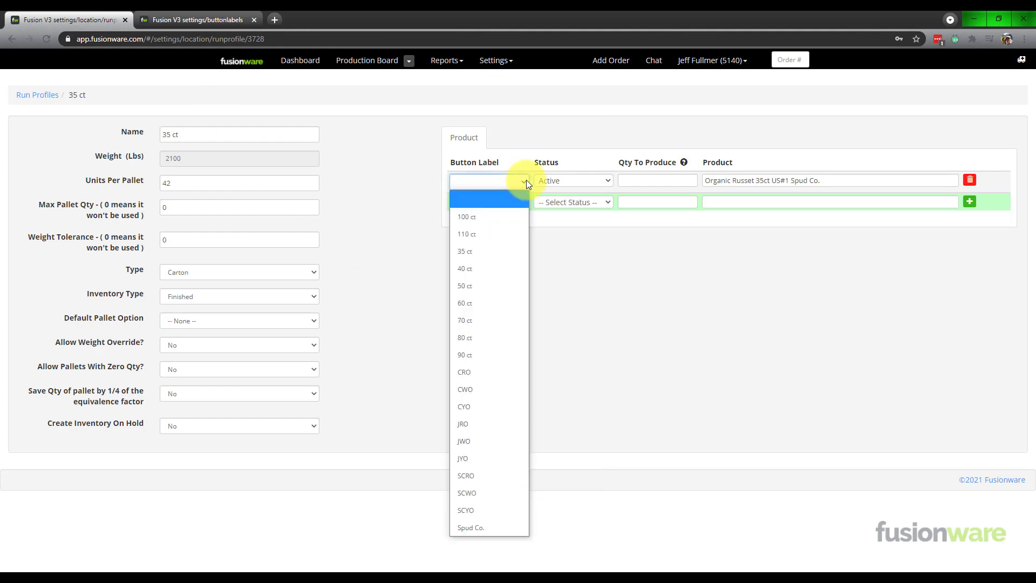
left_click(626, 307)
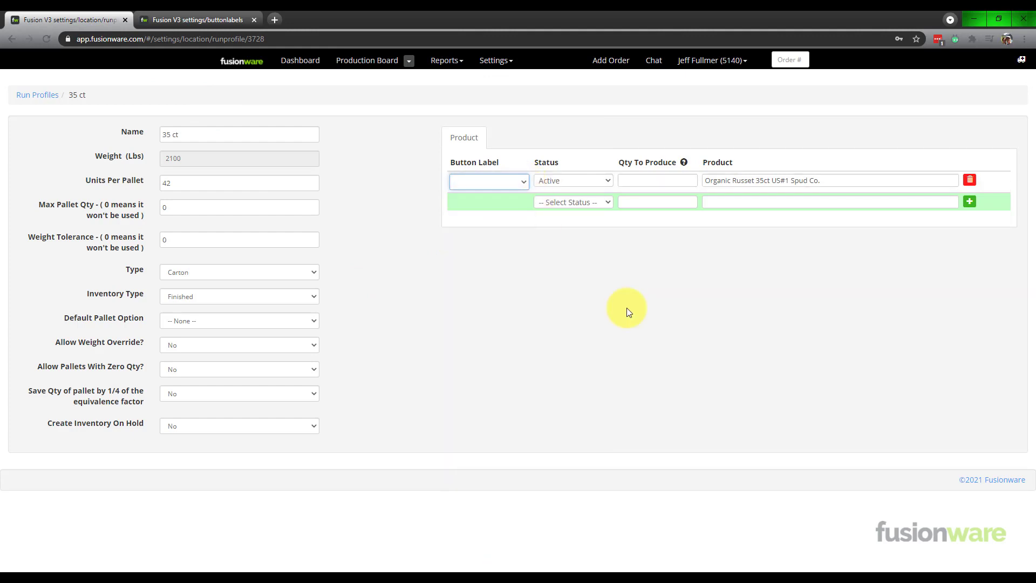
Refresh the 35 ct run profile and assign the Organic Spud Co. button label to its organic russet product.
left_click(47, 39)
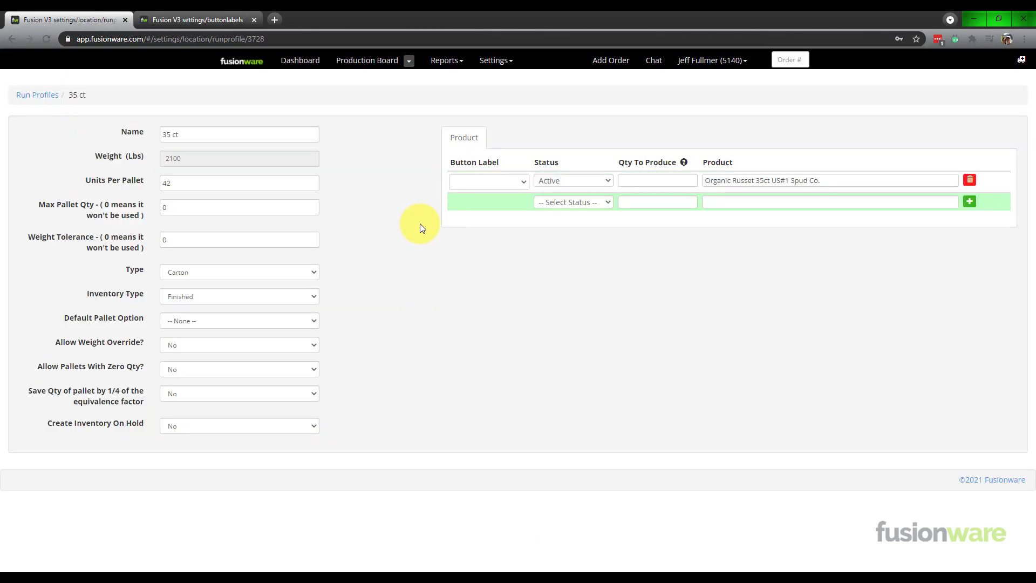
left_click(513, 183)
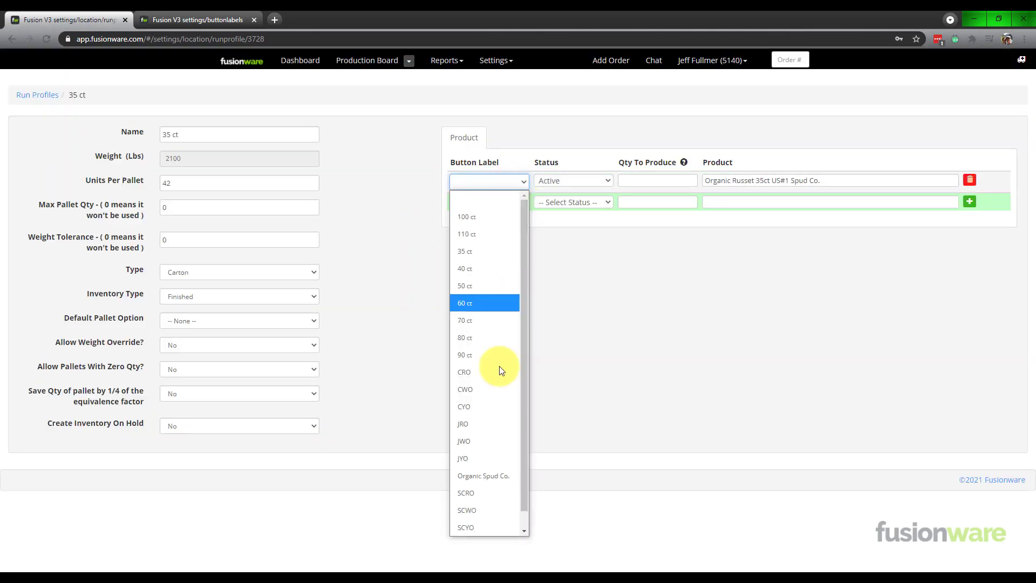
left_click(487, 478)
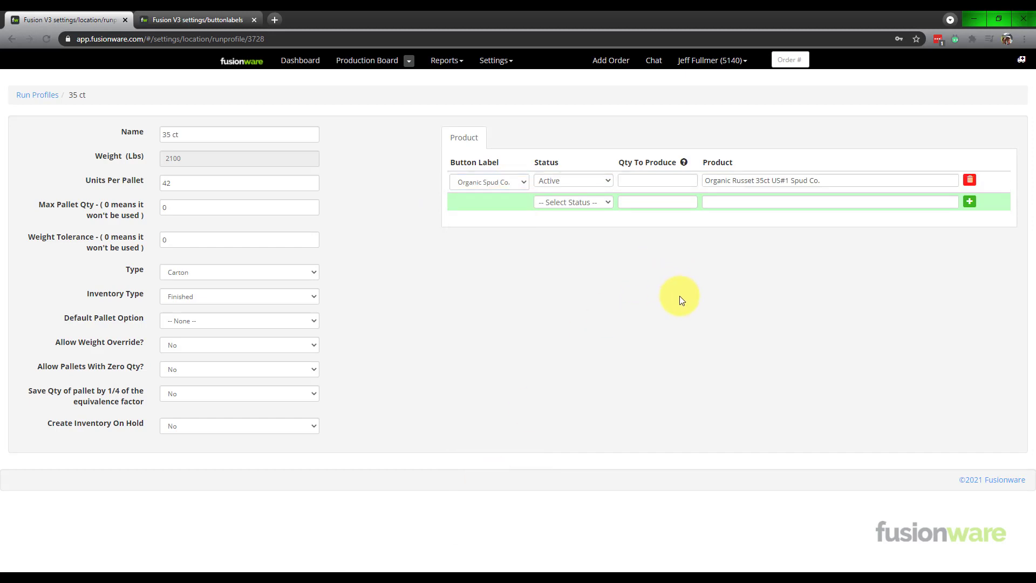
Add the 35 ct run profile to the Potato Line in the Packing Shed location's production lines and return to the production board.
left_click(372, 60)
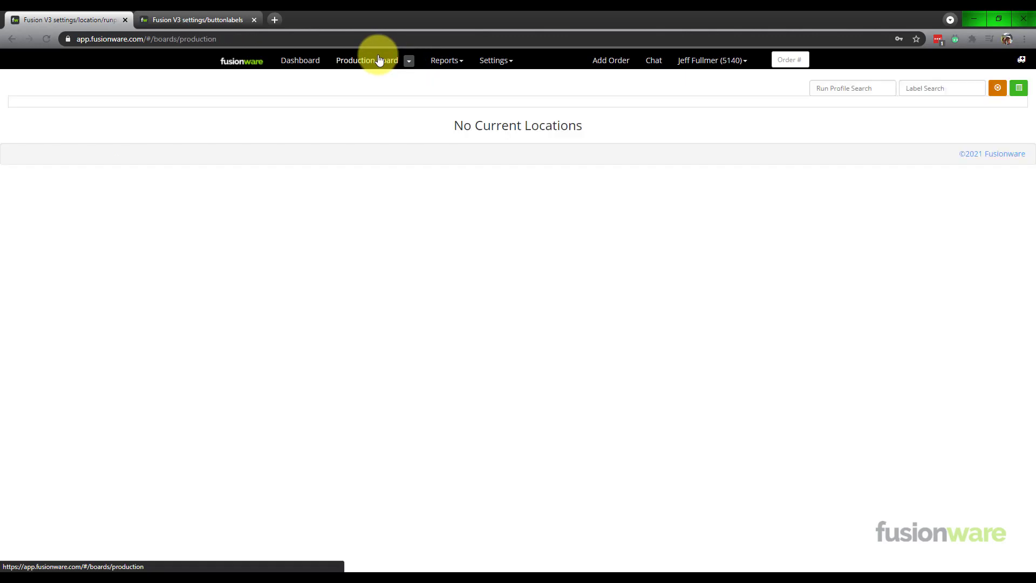
left_click(26, 146)
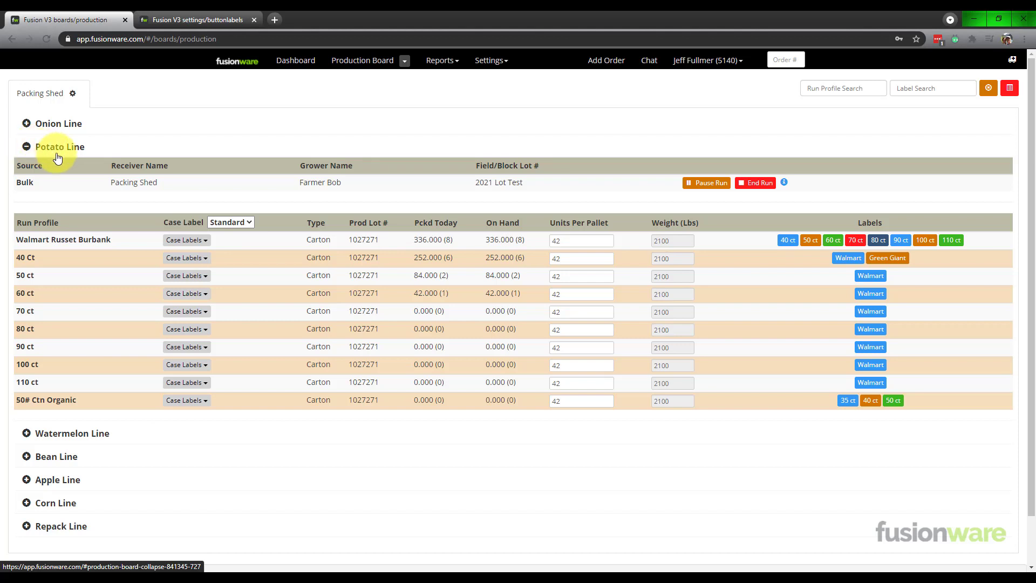
left_click(72, 94)
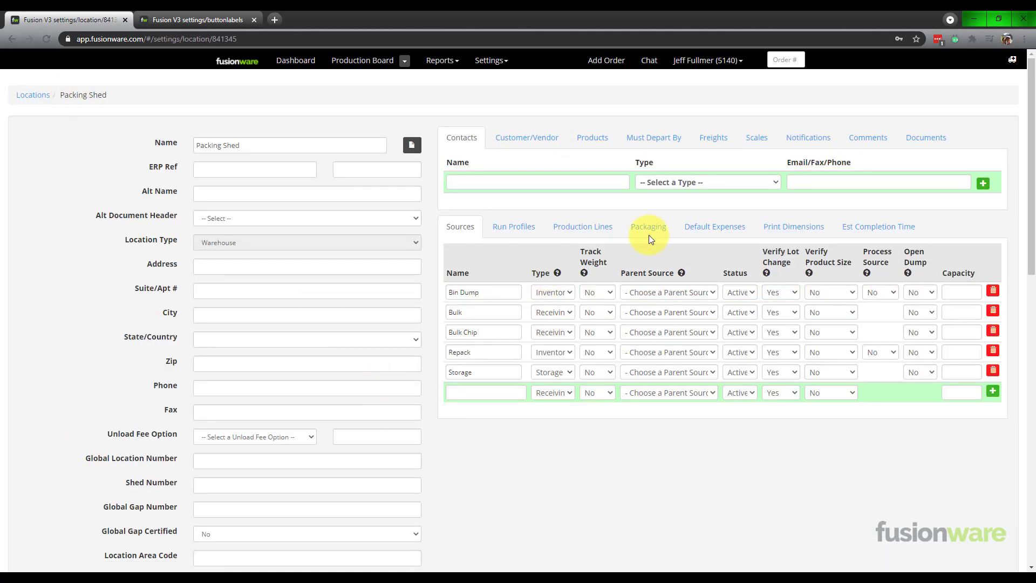
left_click(561, 226)
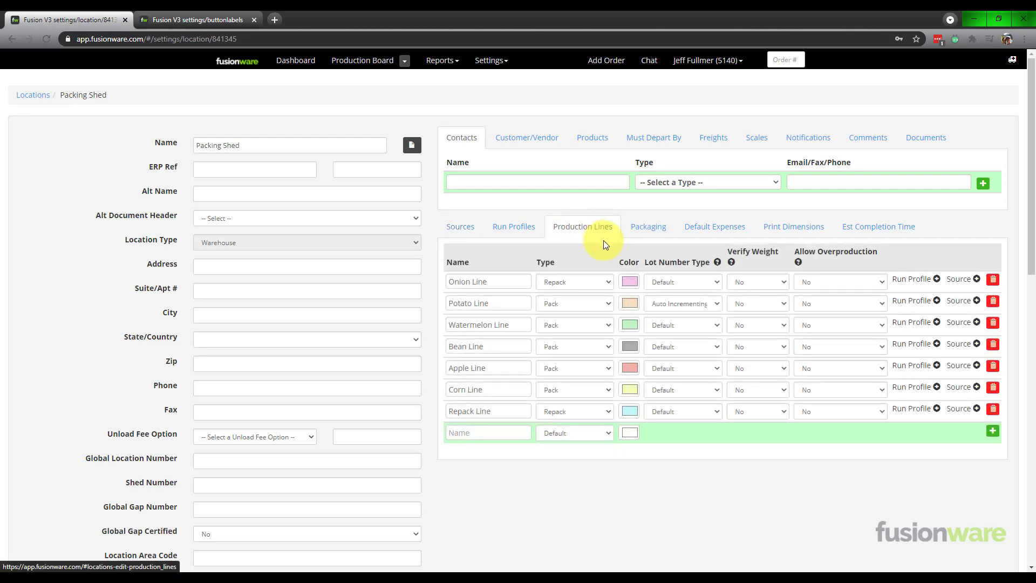
left_click(936, 301)
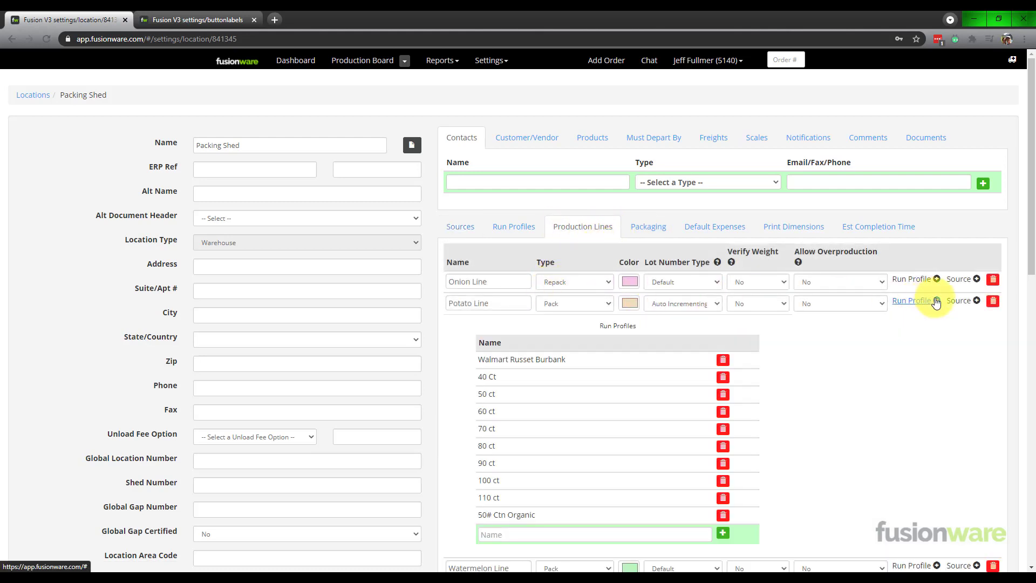
left_click(520, 534)
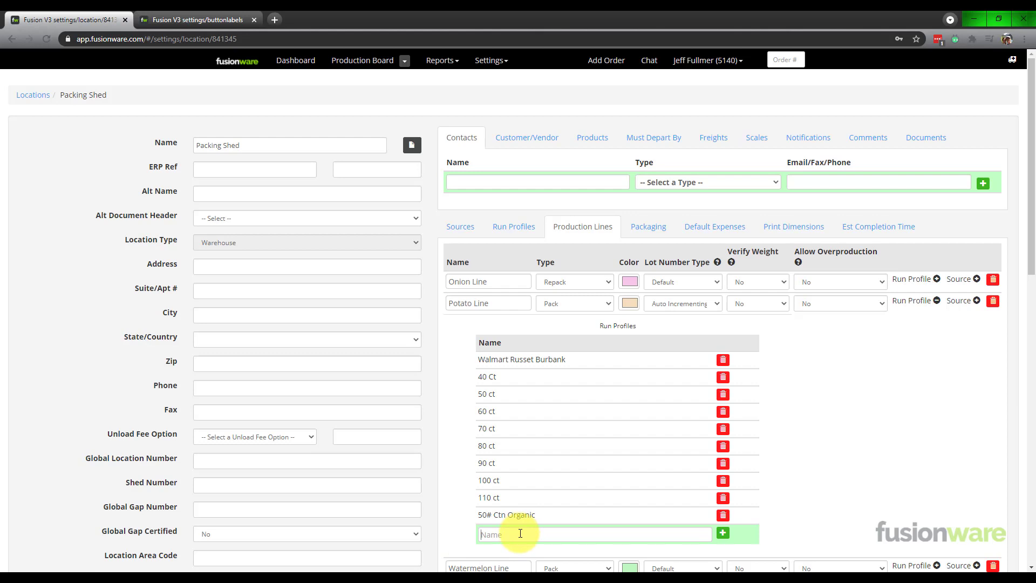
type("35")
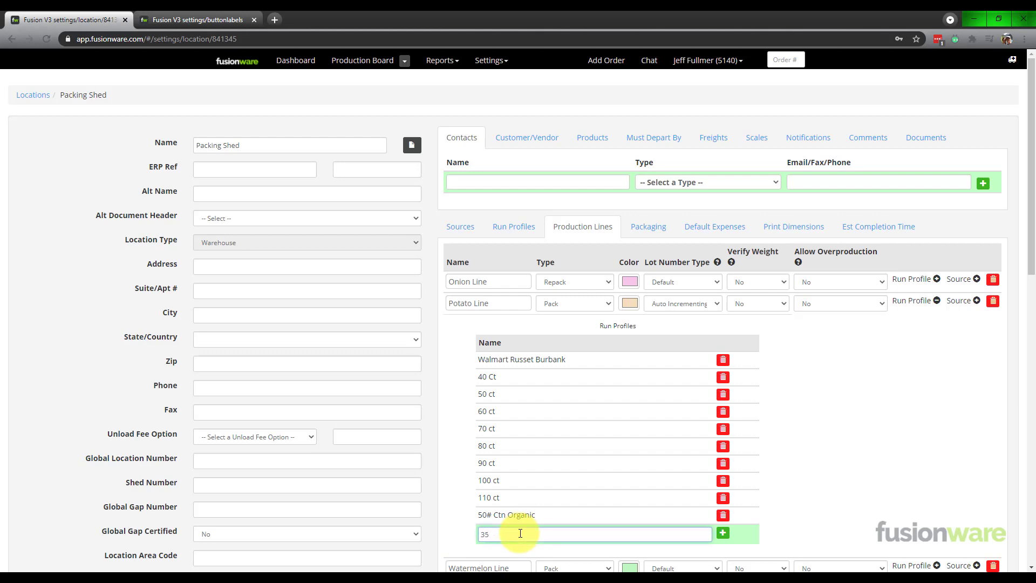
type(" ct")
left_click(722, 532)
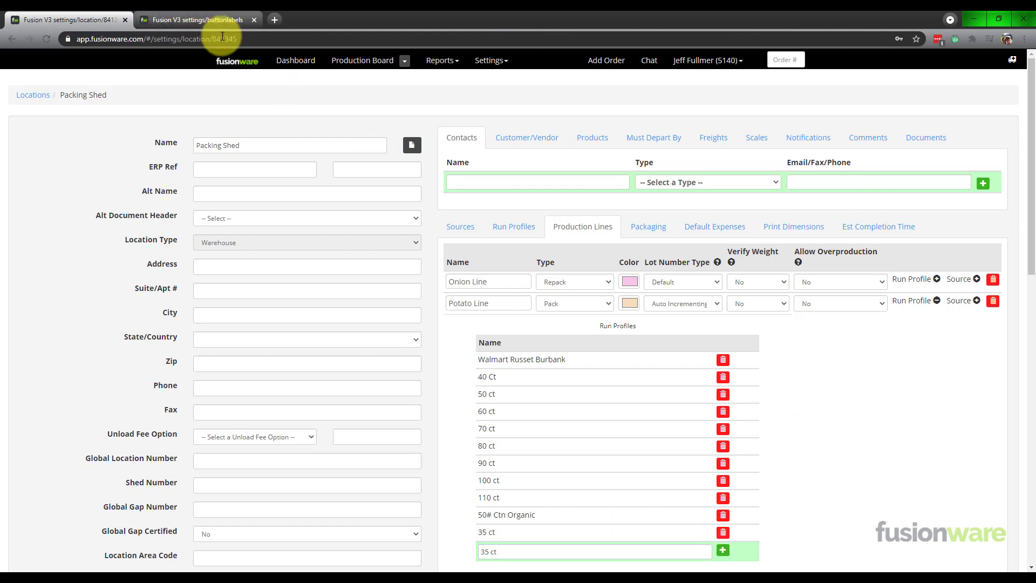
left_click(362, 62)
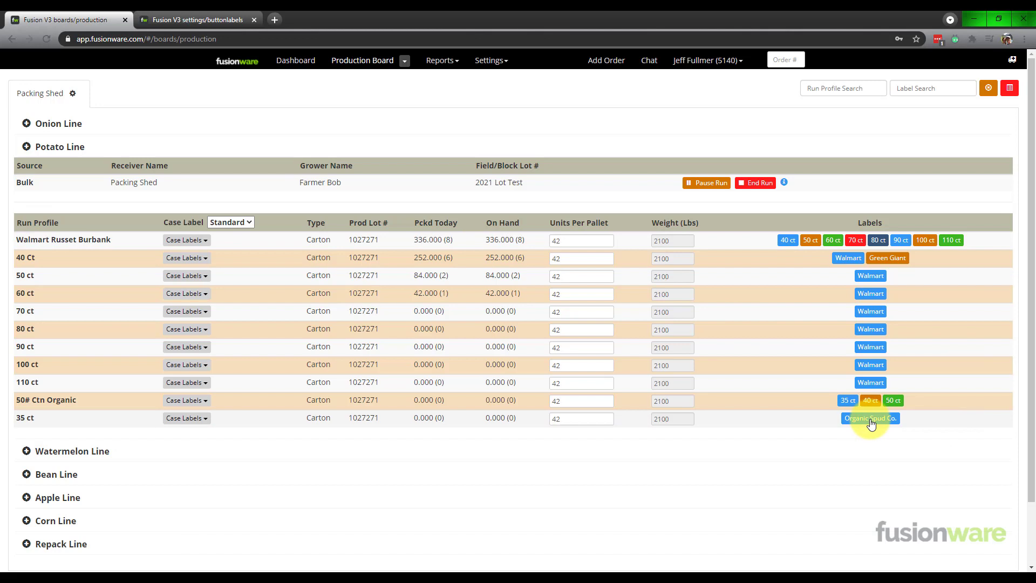
Add the product Organic Russet 40ct US#1 Spud Co. to the 40 Ct run profile with the button label Organic Spud Co.
left_click(505, 63)
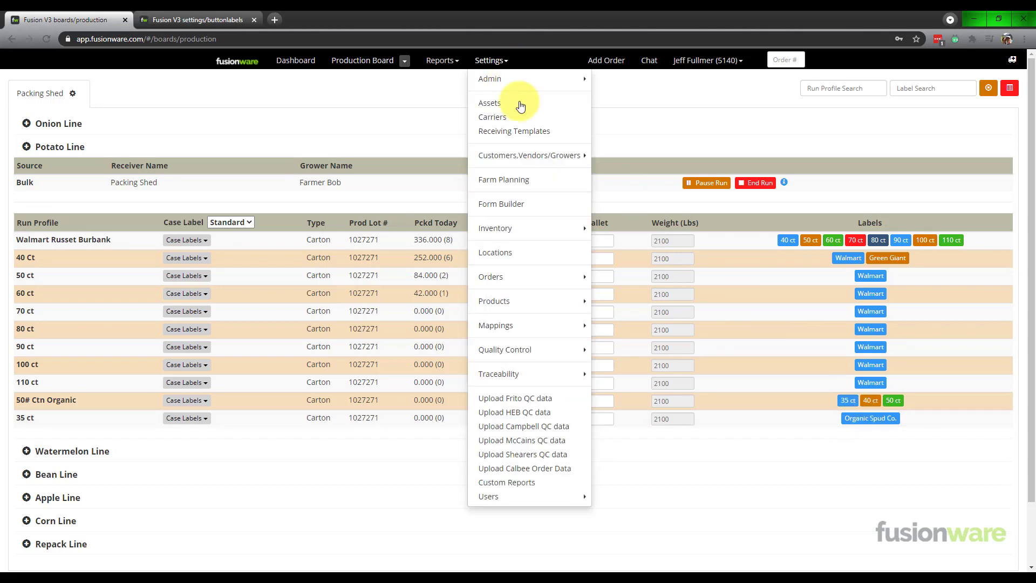
mouse_move(592, 308)
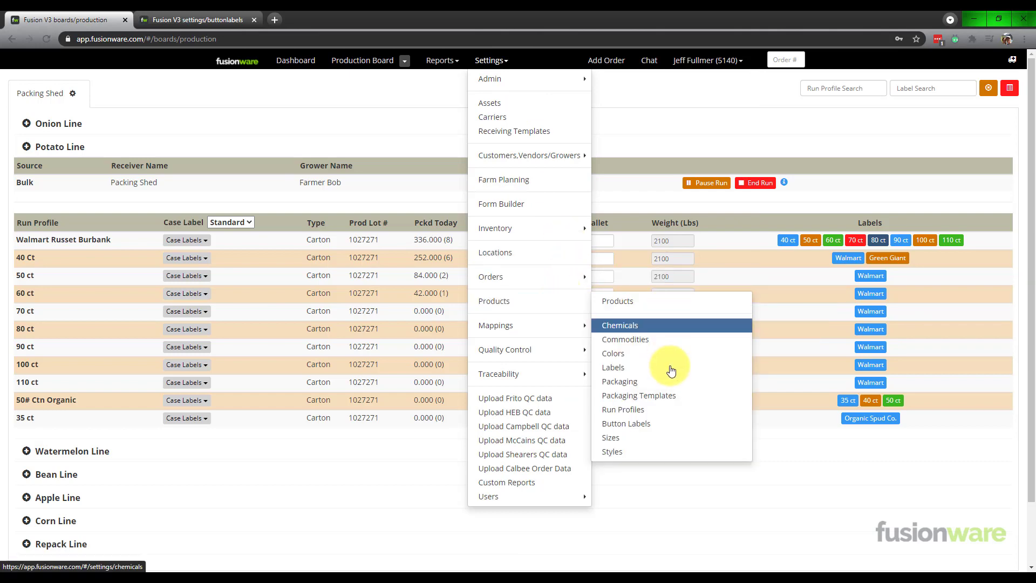
left_click(657, 413)
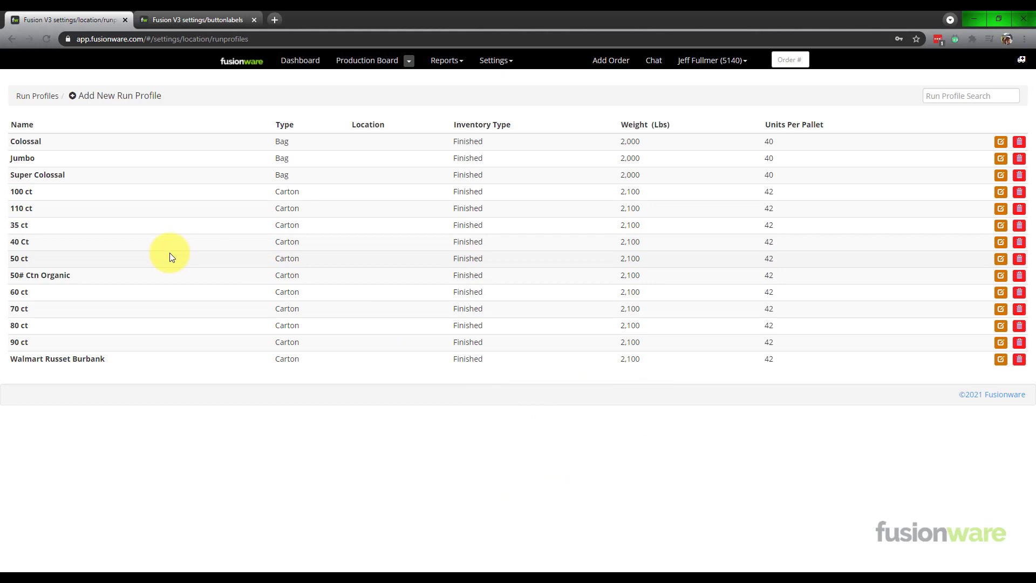
left_click(19, 241)
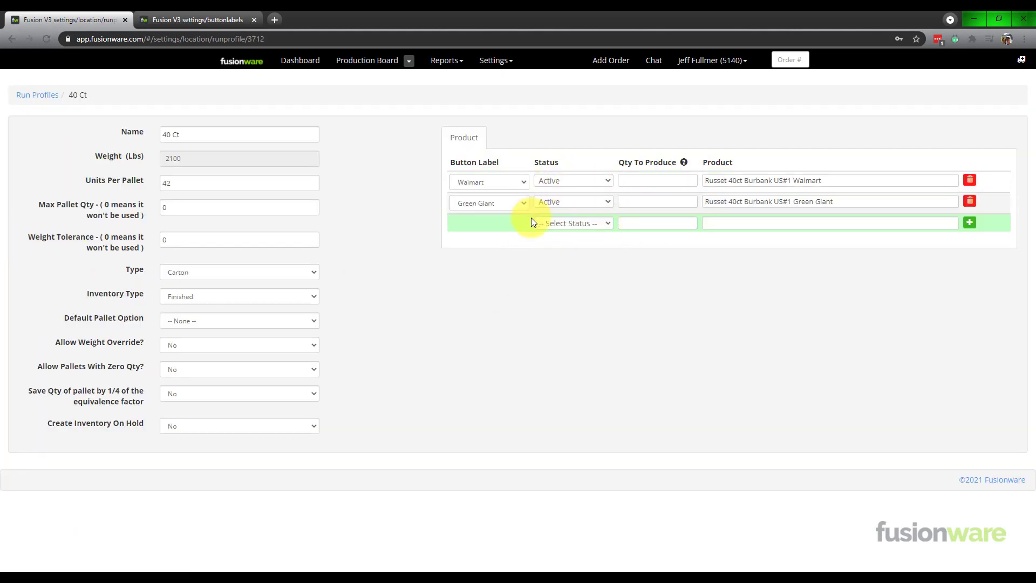
left_click(723, 223)
type("4")
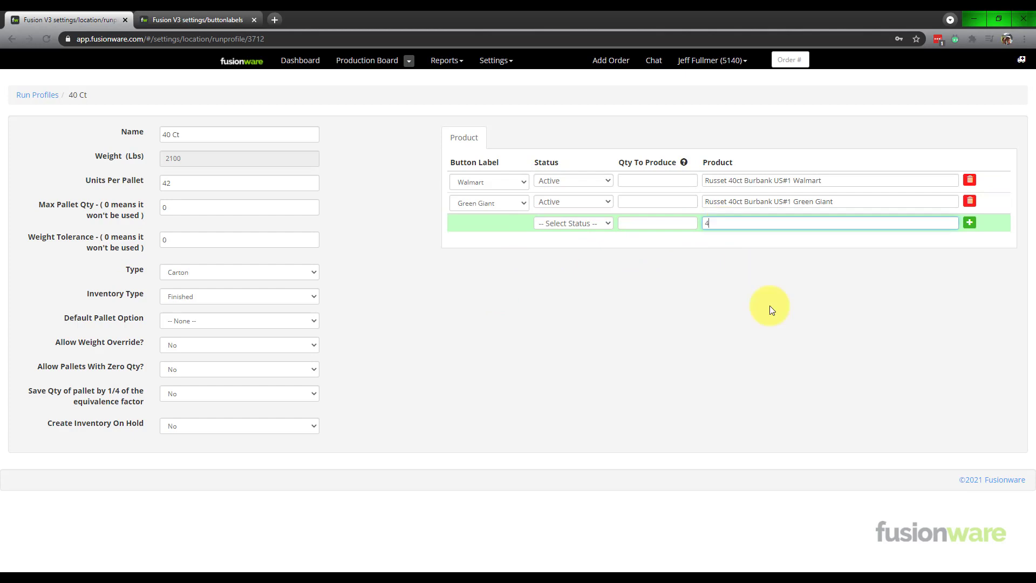
type("0 c")
key("Down")
key("Return")
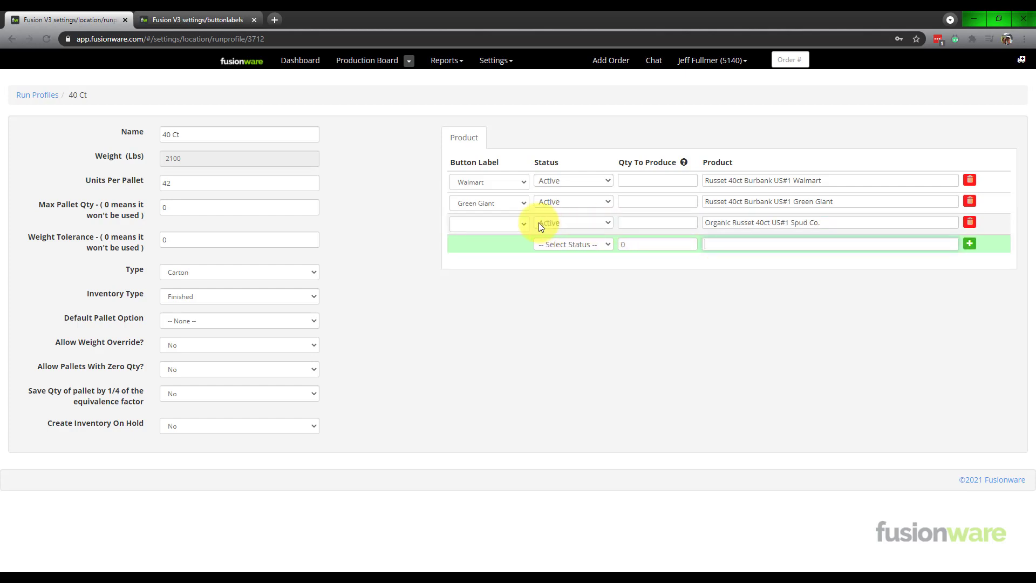
left_click(521, 222)
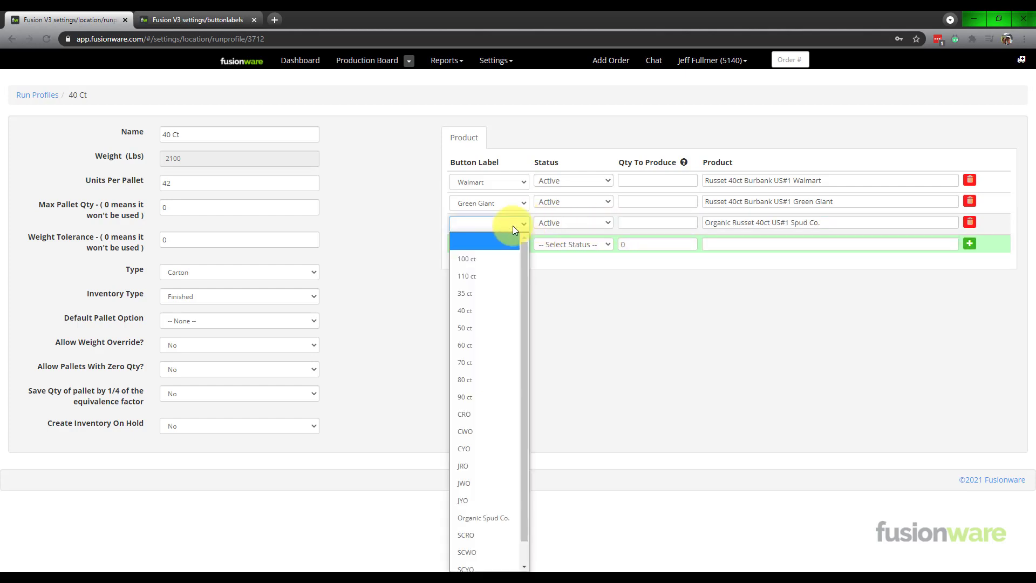
left_click(496, 518)
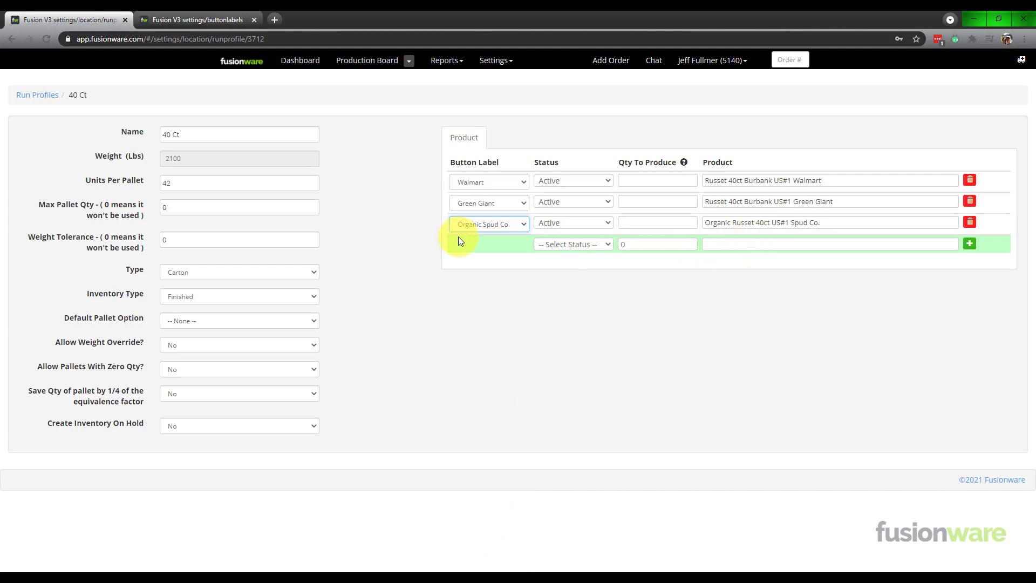
Add the product Organic Russet 50ct US#1 Spud Co. to the 50 ct run profile.
left_click(55, 97)
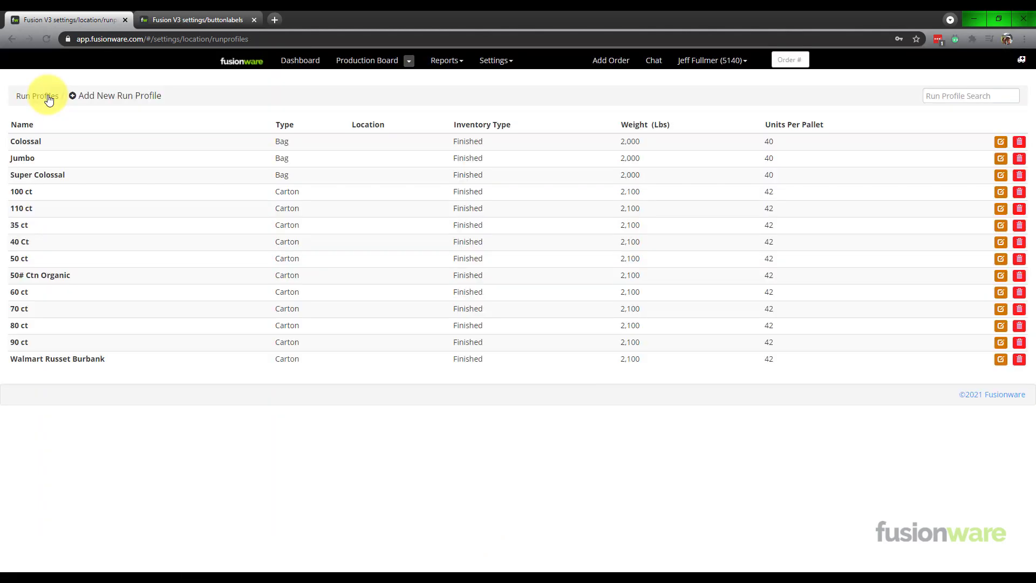
left_click(24, 258)
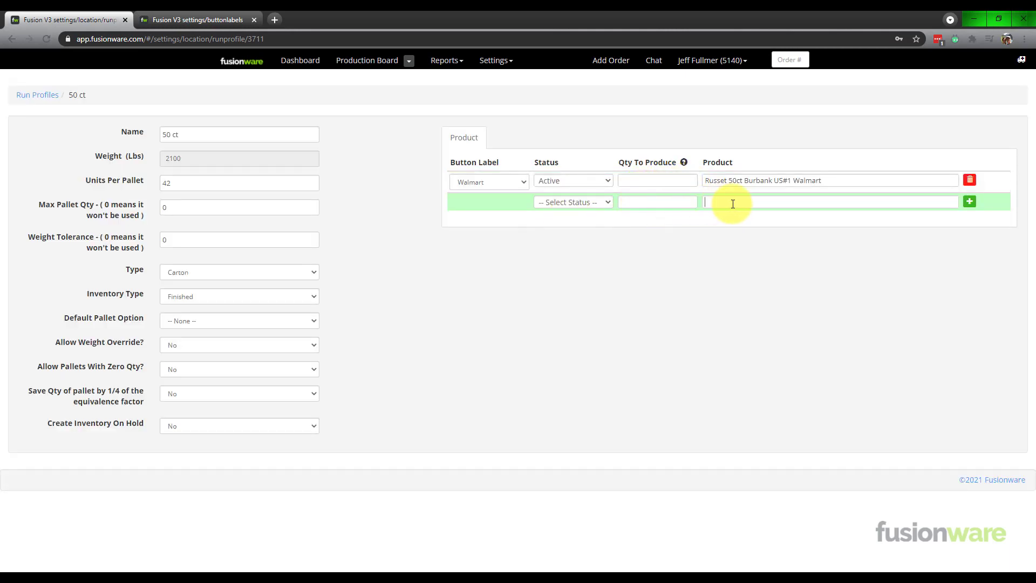
left_click(730, 204)
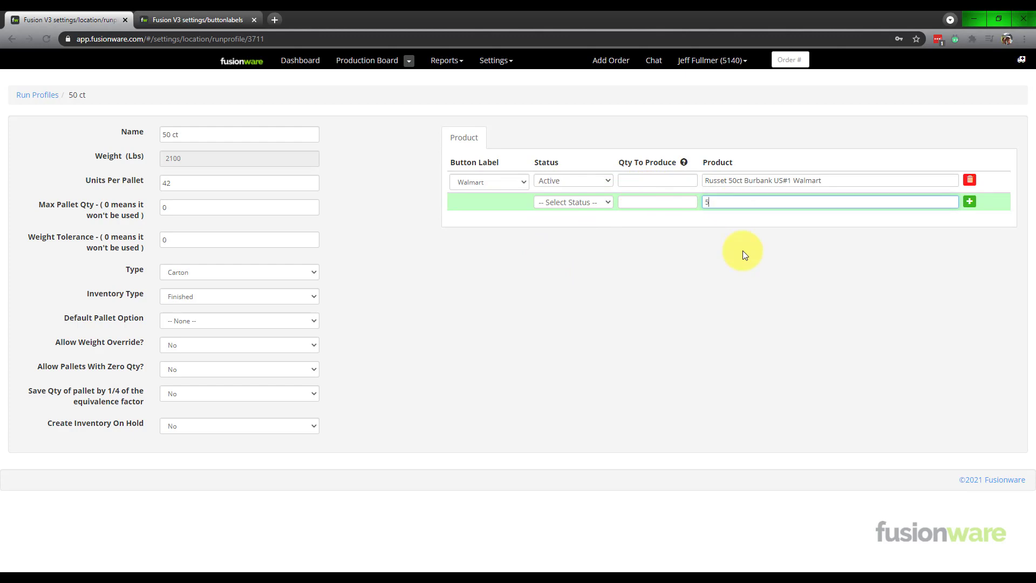
type("50c")
key("Down")
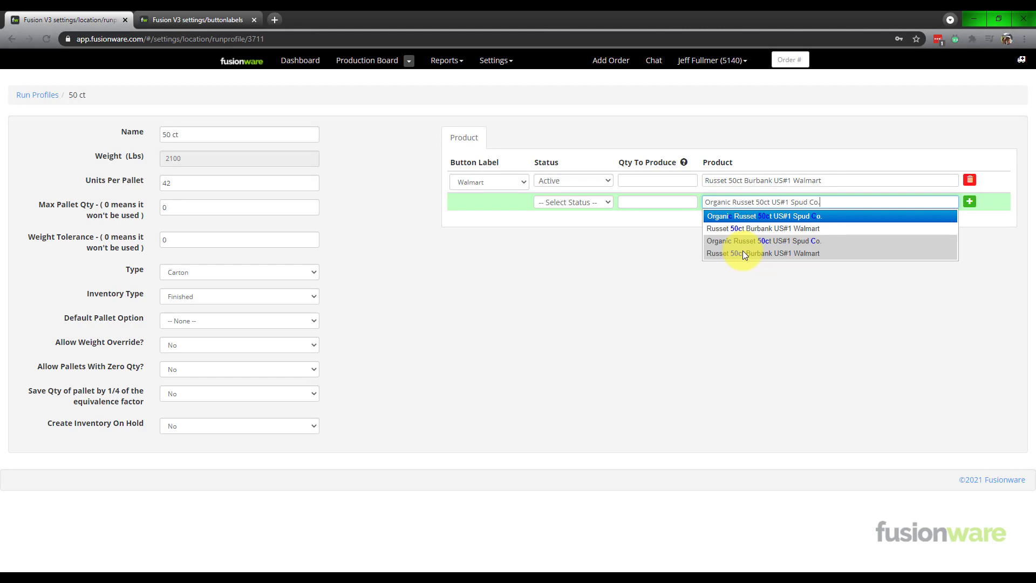
key("Return")
left_click(665, 337)
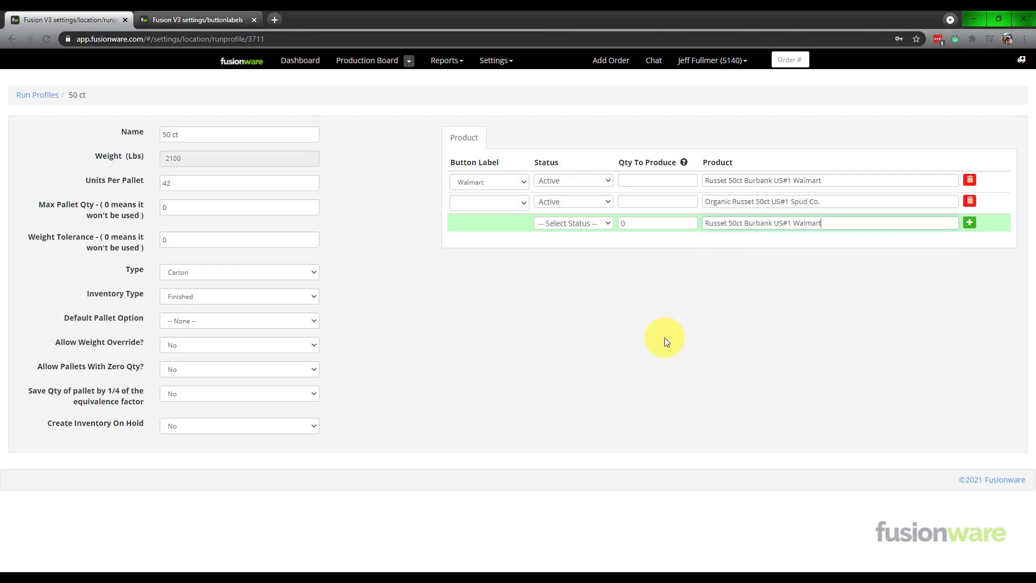
Reopen the 50 ct run profile from the production board, assign the Organic Spud Co. button label to its organic product, and return to the board.
left_click(367, 62)
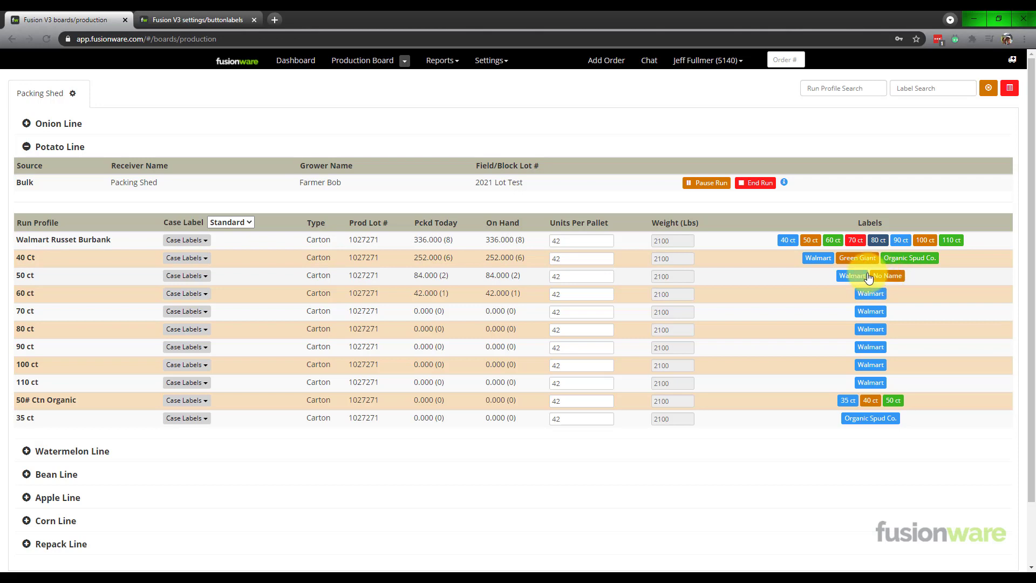
left_click(24, 277)
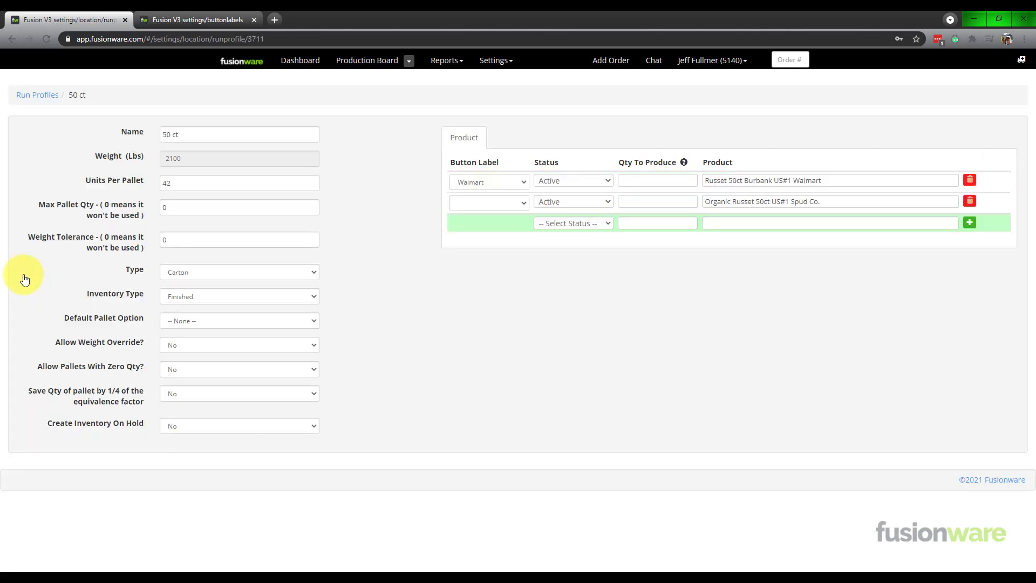
left_click(523, 203)
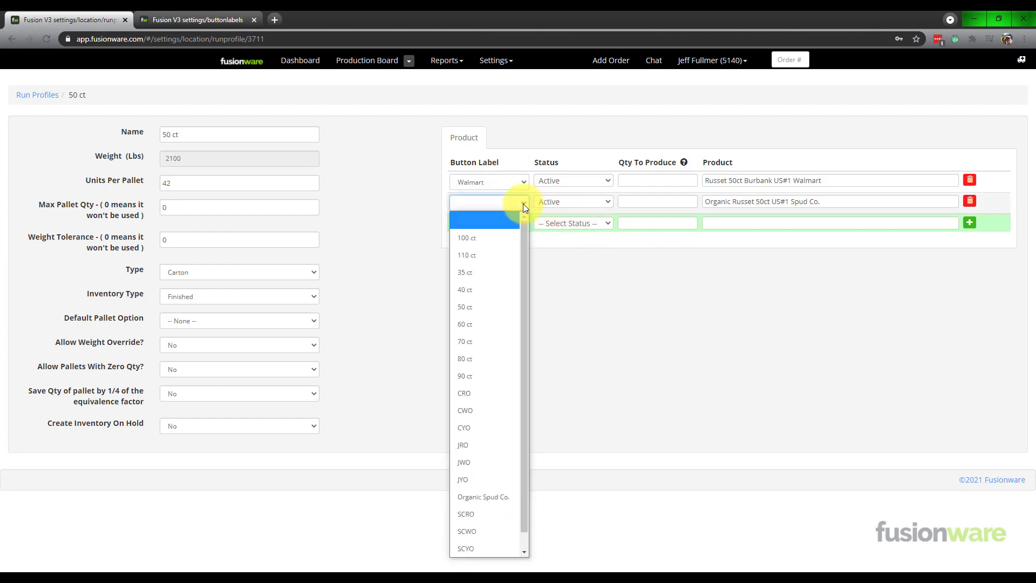
left_click(480, 494)
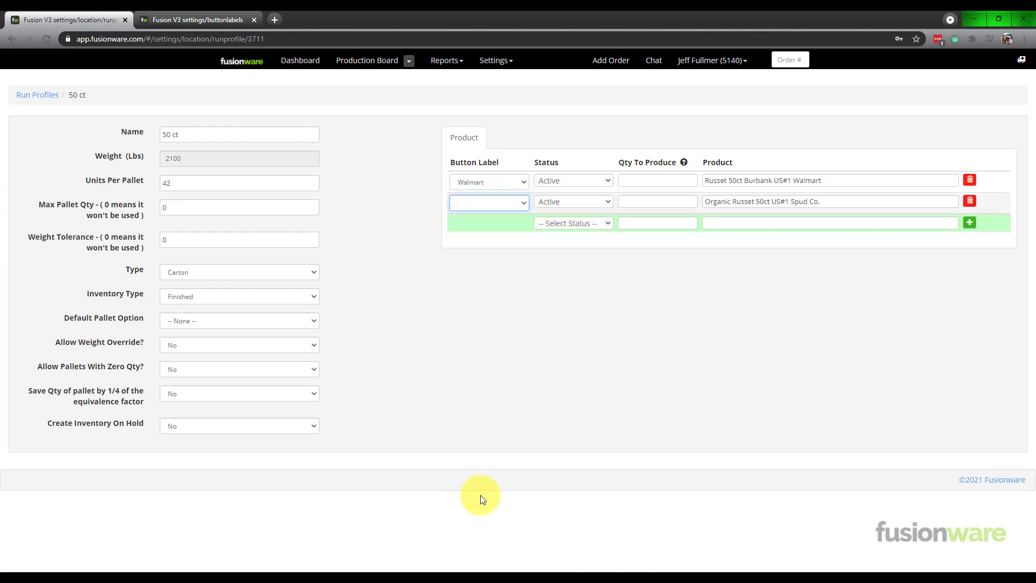
left_click(355, 63)
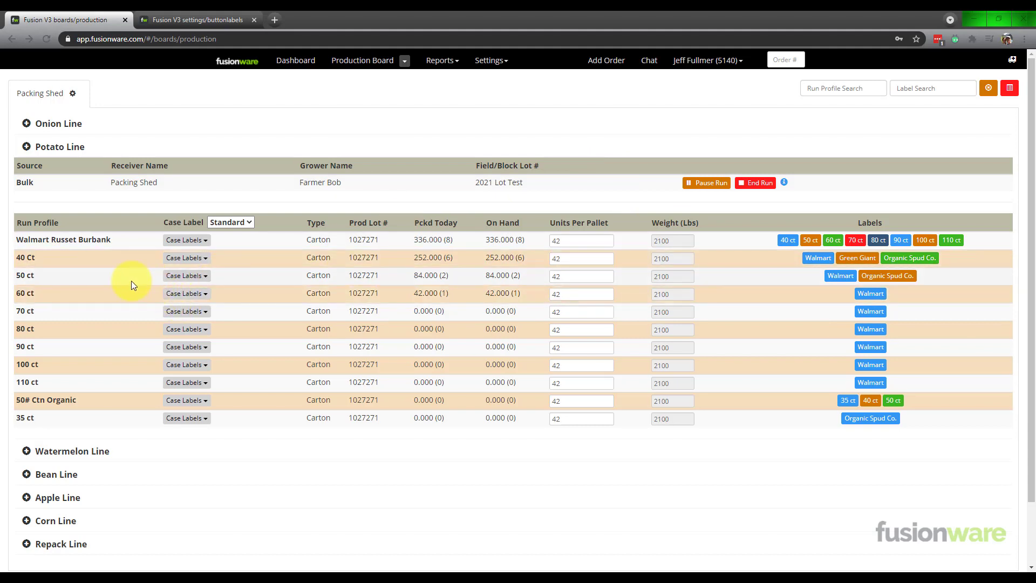
Set the quantity to produce to 50 for the organic russet product in the 40 Ct run profile.
left_click(26, 258)
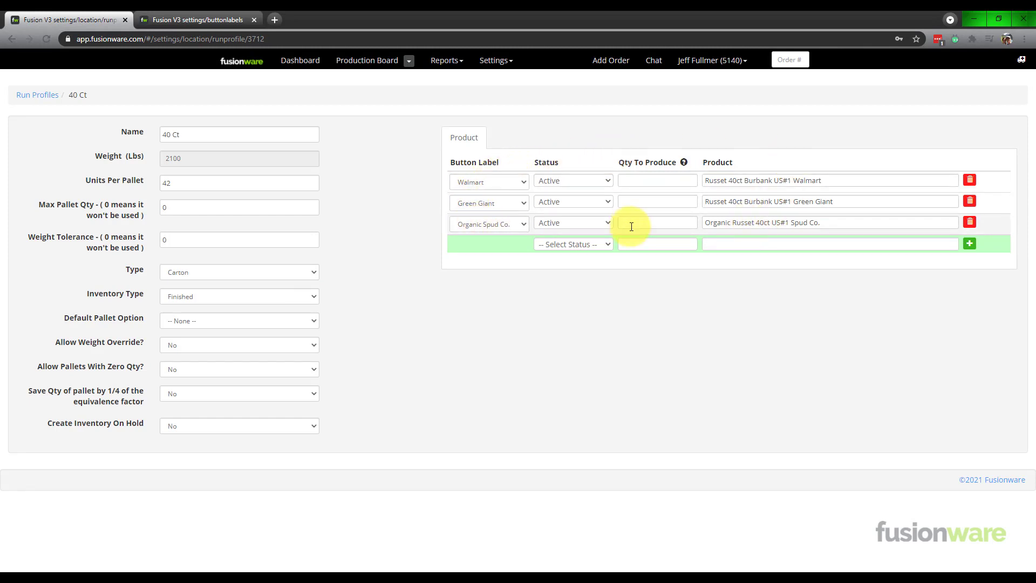
left_click(631, 224)
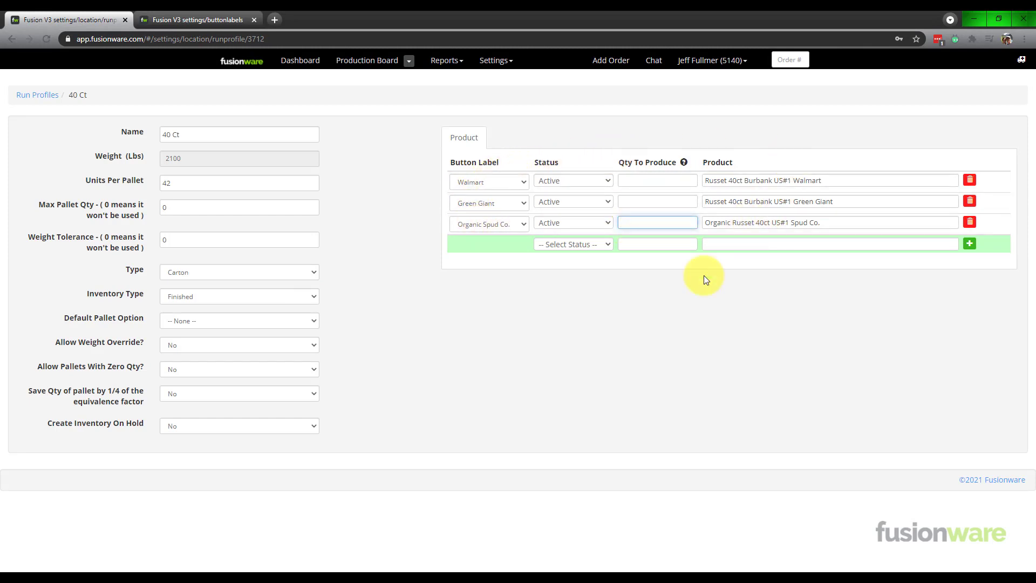
type("50")
left_click(696, 298)
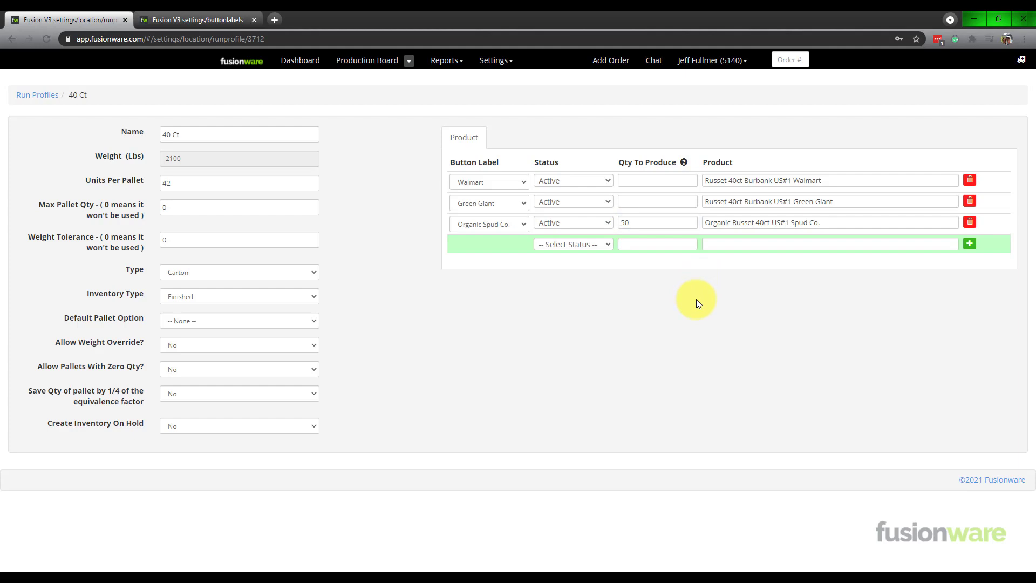
Generate an Organic Spud Co. pallet label from the 40 Ct run profile on the production board.
left_click(352, 64)
left_click(242, 144)
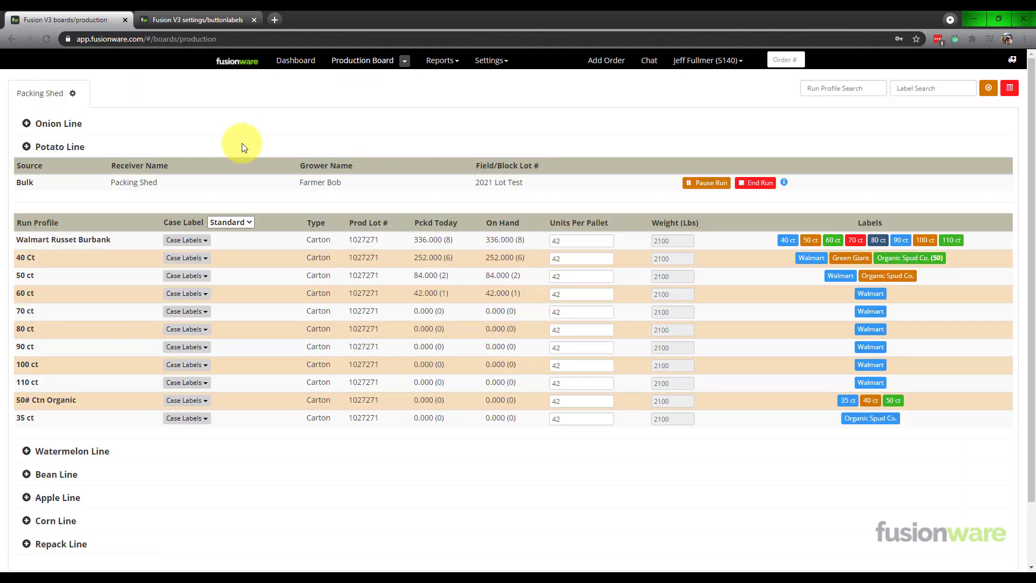
left_click(925, 259)
left_click(771, 267)
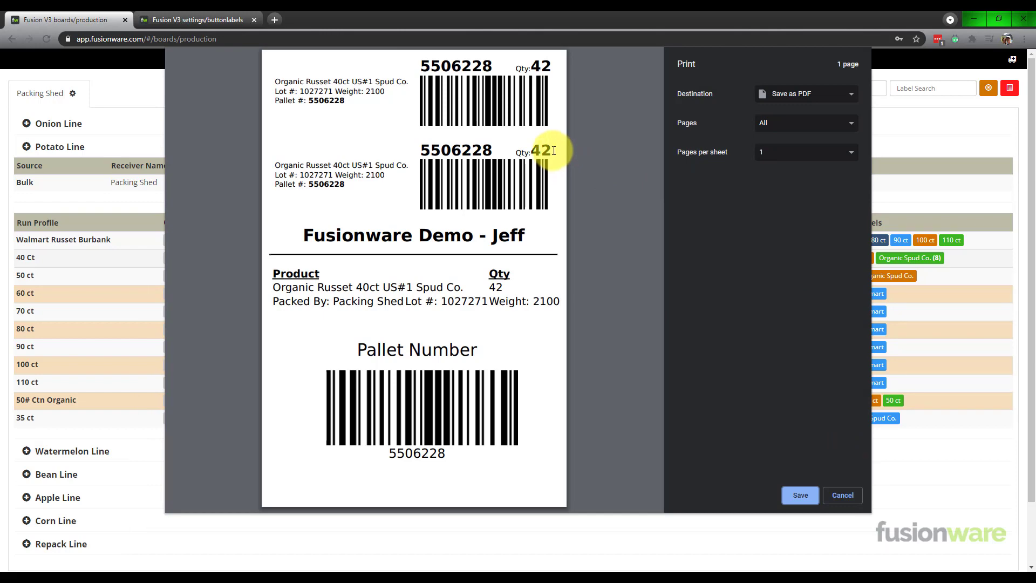
Check the quantity on the 40ct organic pallet label preview, then close the preview without printing.
left_click_drag(554, 153, 513, 153)
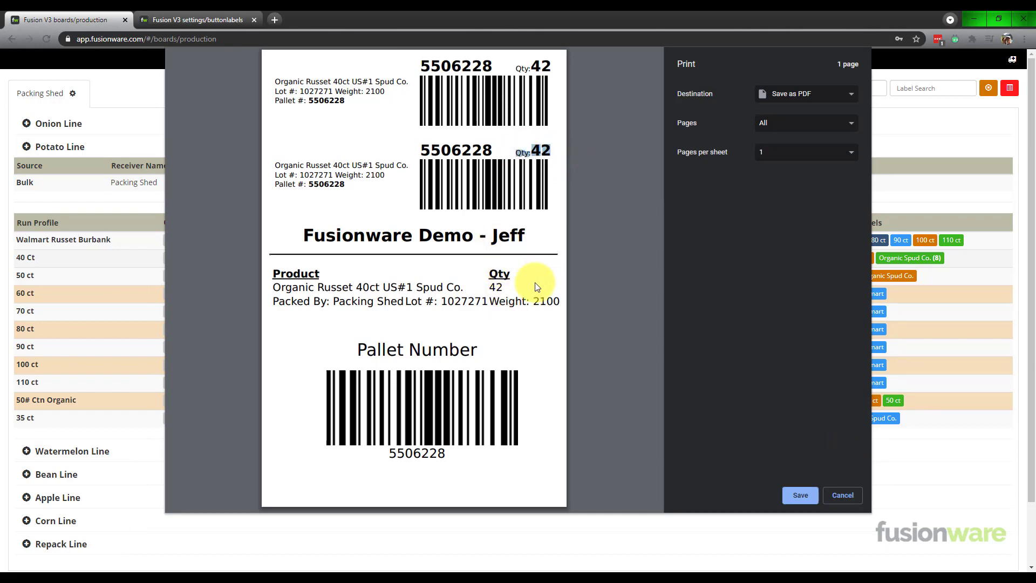
left_click(854, 496)
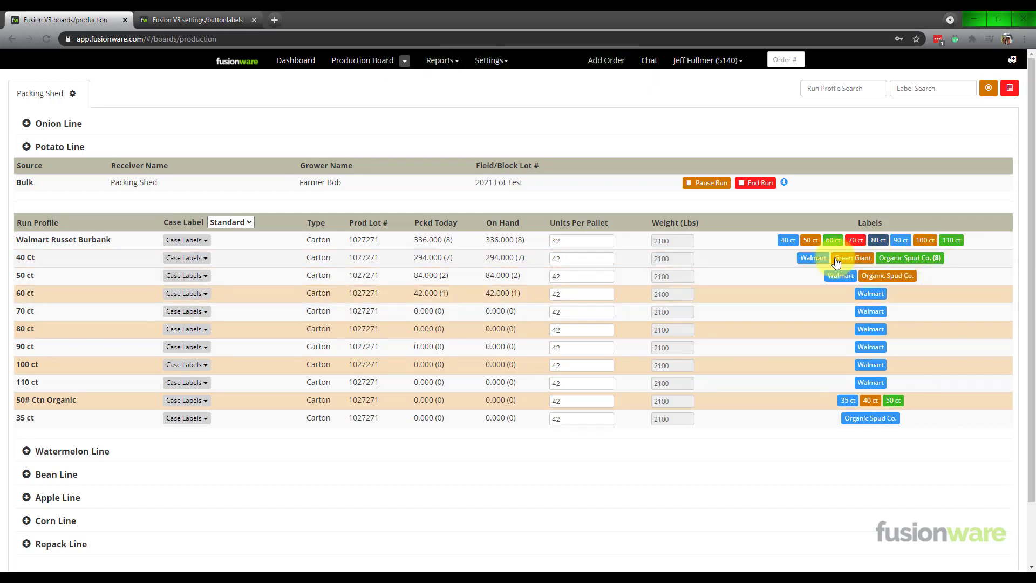
Disable the Green Giant product in the 40 Ct run profile and return to the production board.
left_click(22, 259)
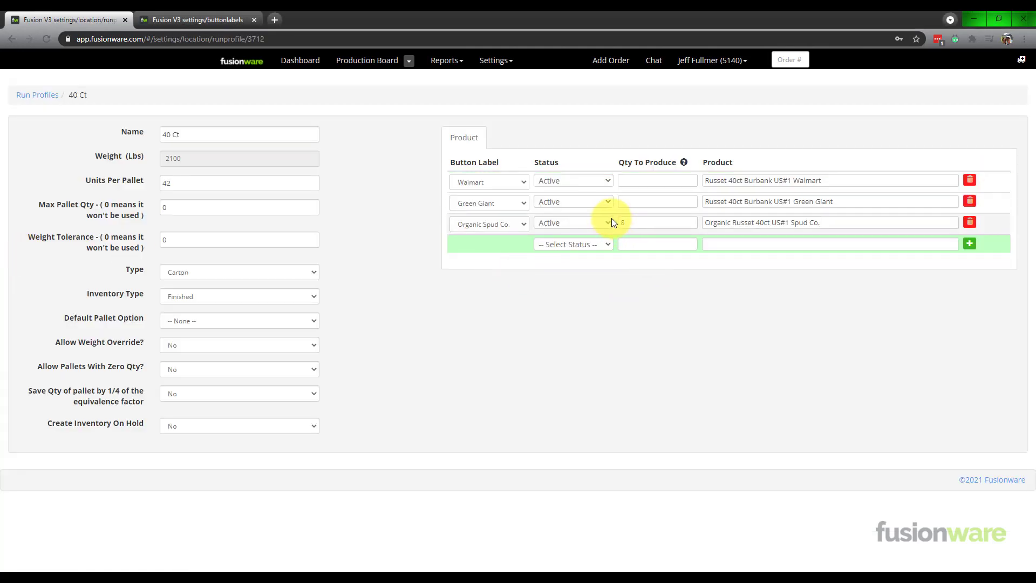
left_click(600, 208)
left_click(584, 234)
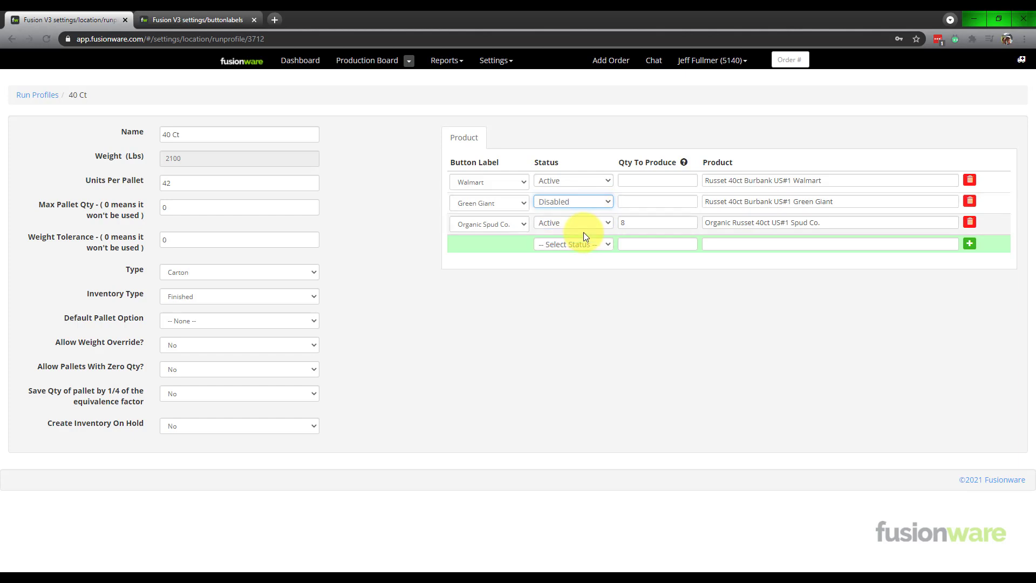
left_click(376, 61)
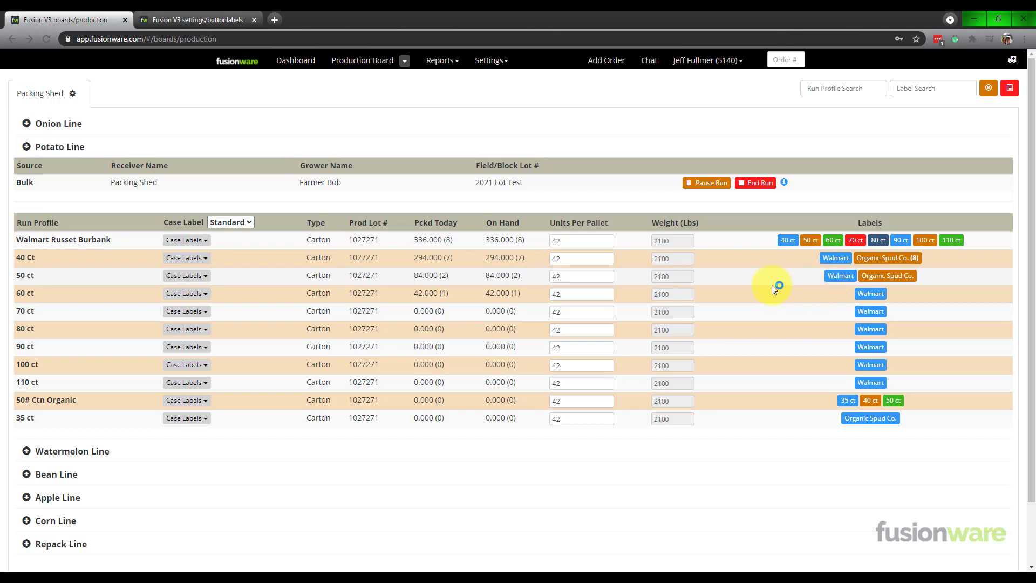
Set the Green Giant product in the 40 Ct run profile to Active and return to the production board.
left_click(25, 258)
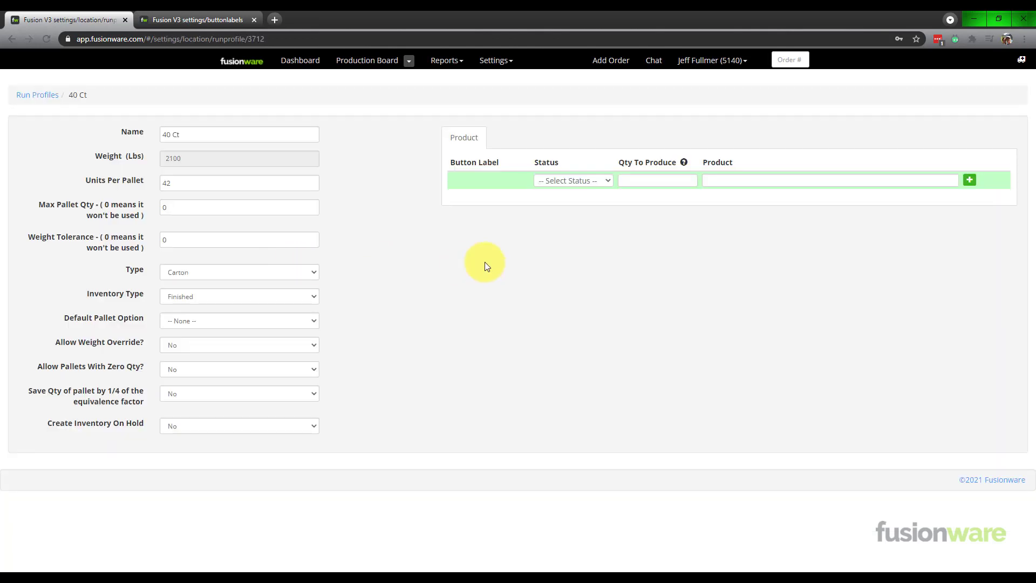
left_click(604, 222)
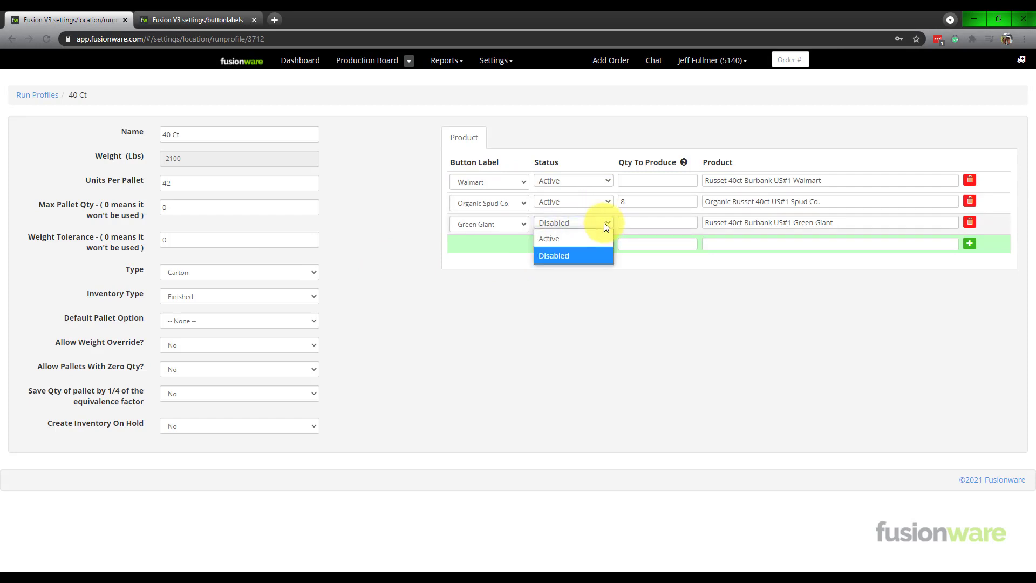
left_click(597, 237)
key("alt+Left")
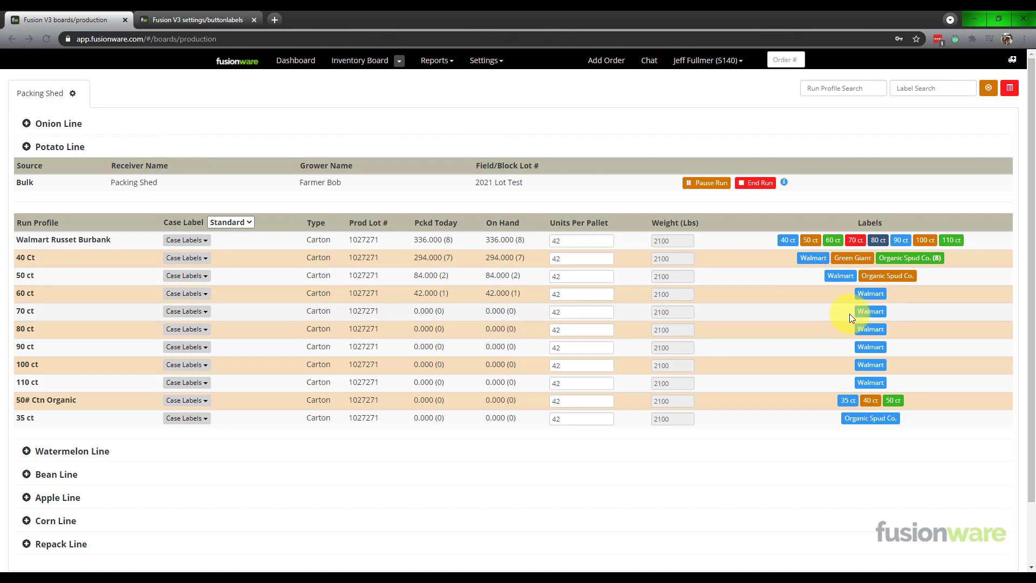
Generate an Organic Spud Co. pallet label from the 35 ct run profile on the production board.
left_click(890, 424)
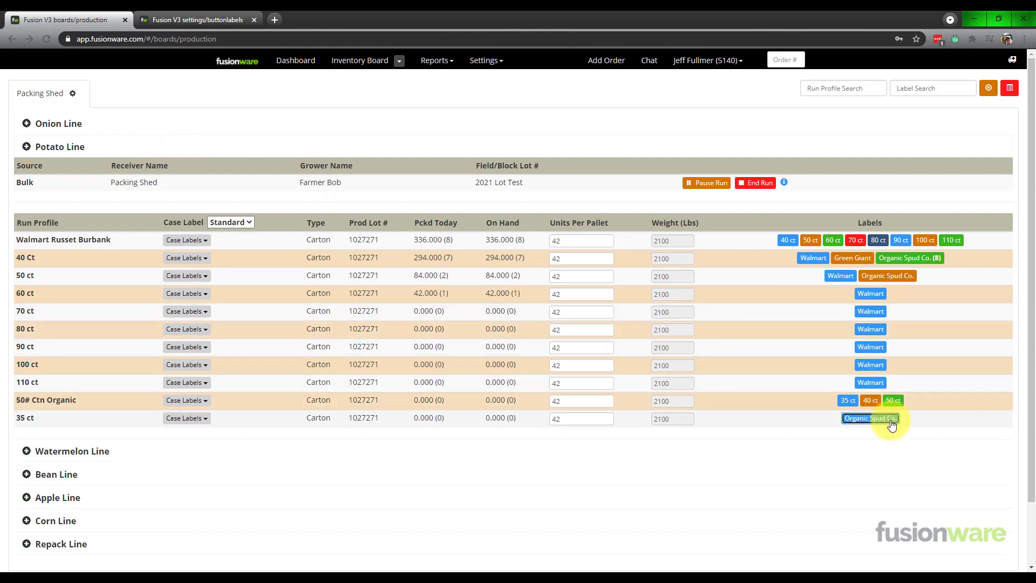
left_click(739, 427)
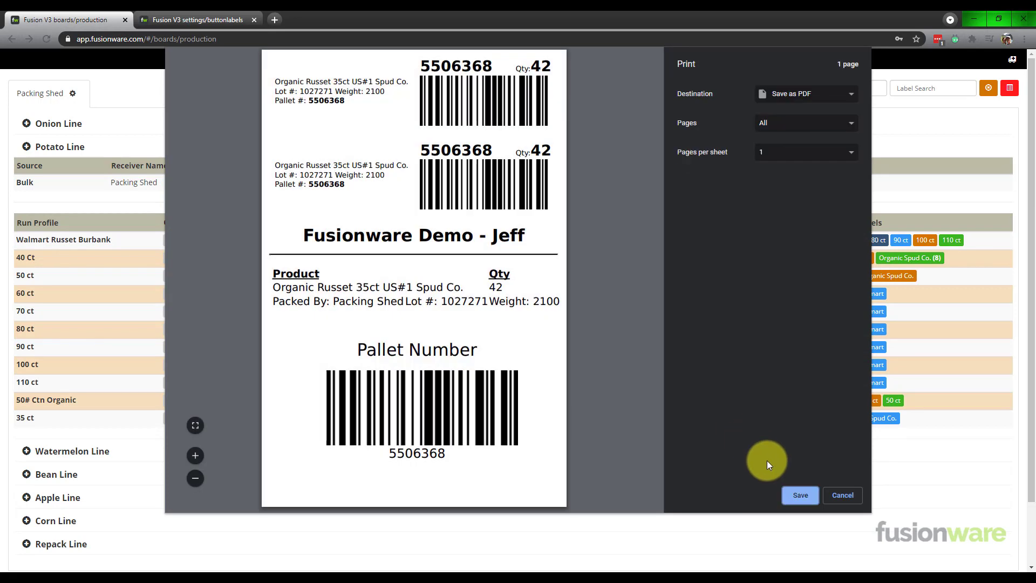
View the print destinations and the PDF save dialog for the 35ct pallet label, then cancel without printing or saving.
left_click(844, 91)
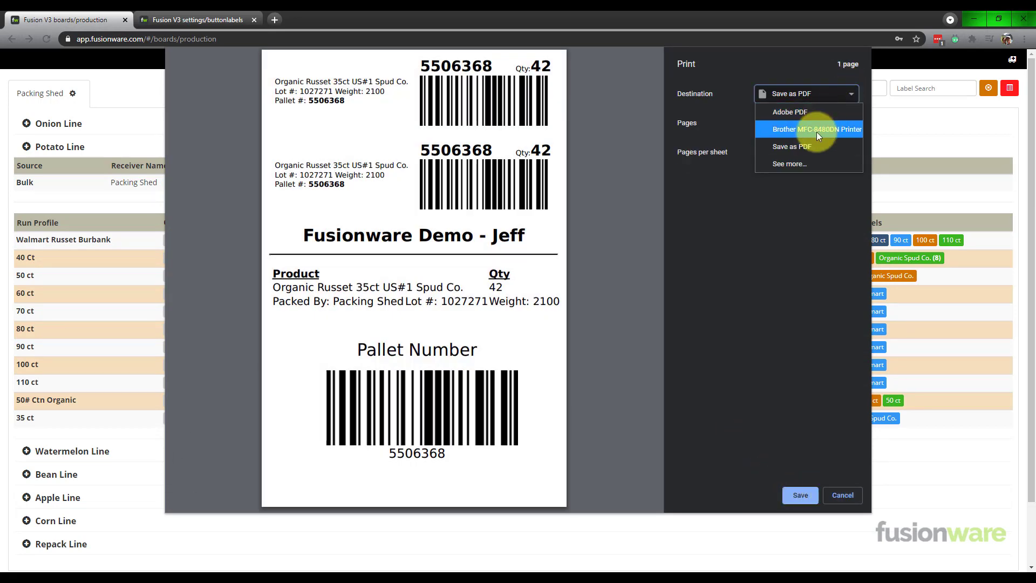
left_click(766, 377)
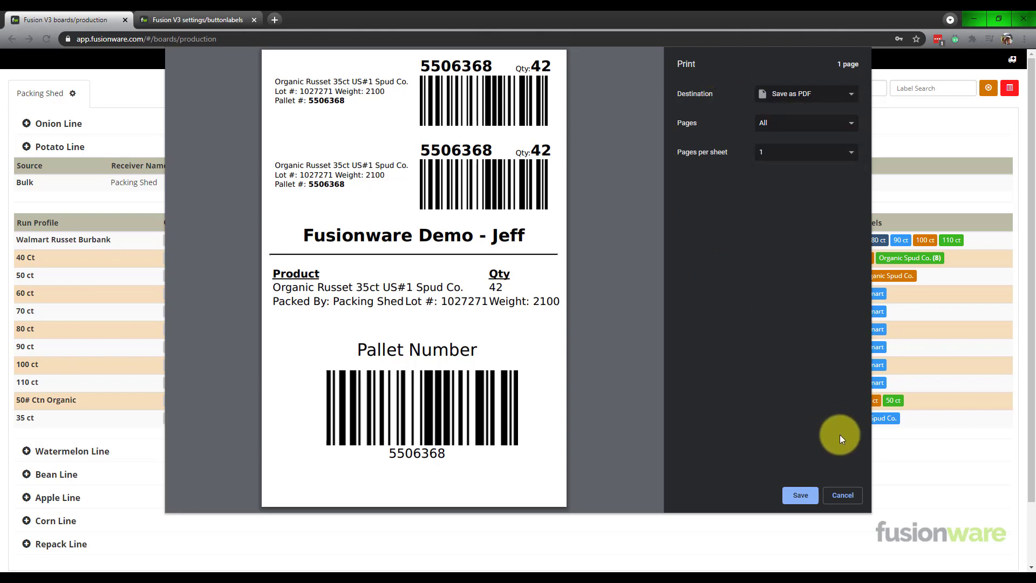
left_click(804, 496)
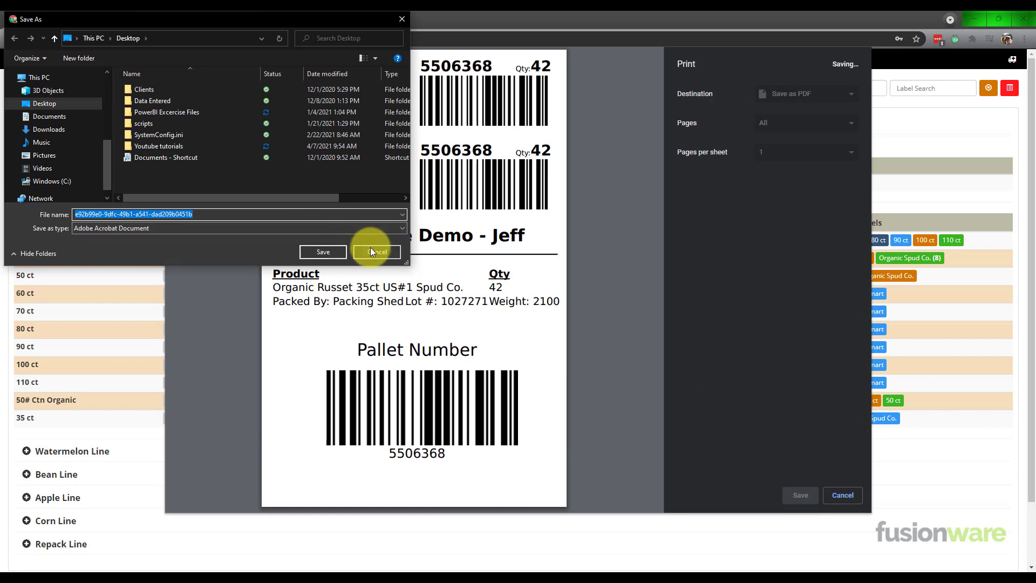
left_click(372, 251)
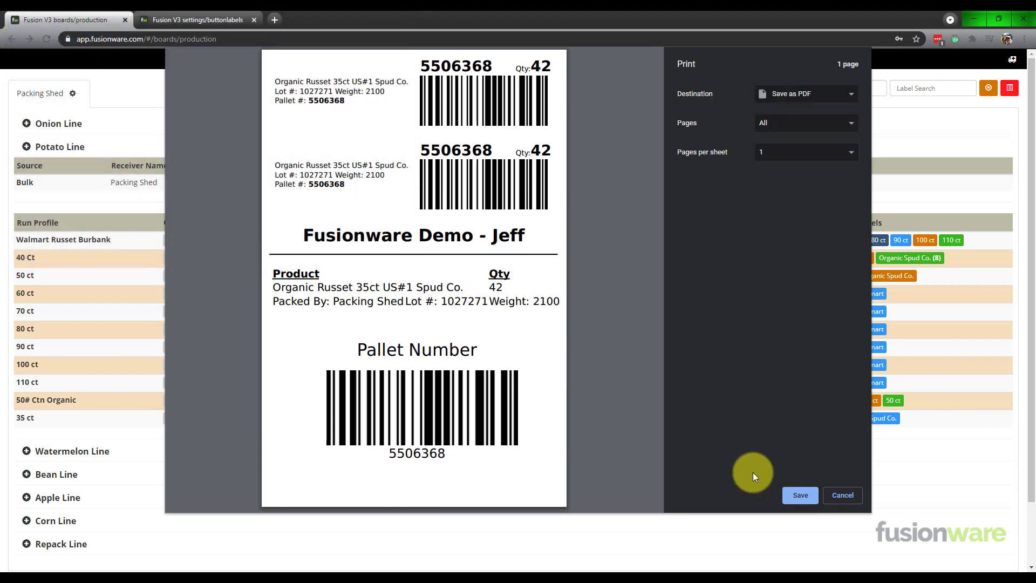
left_click(838, 498)
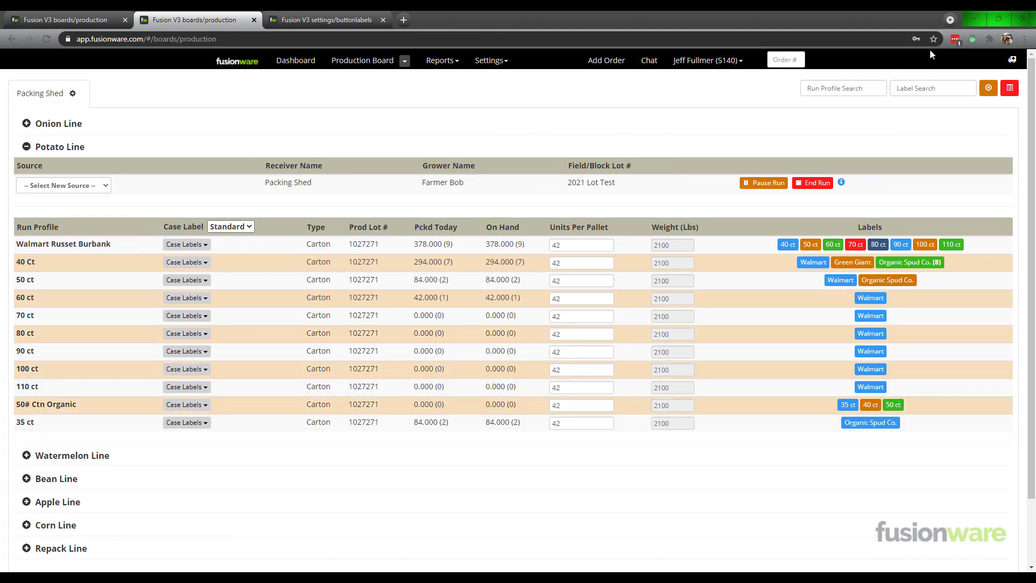
Switch to the Photos app and examine the sample pallet tag images from 4 Daughter tags through Webster, comparing their layouts.
left_click(972, 18)
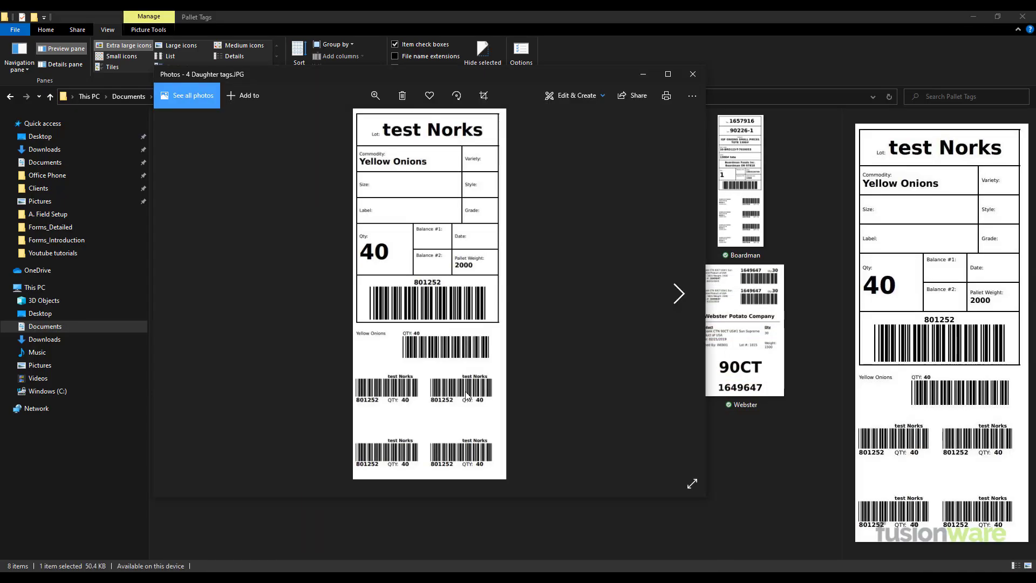
left_click(679, 290)
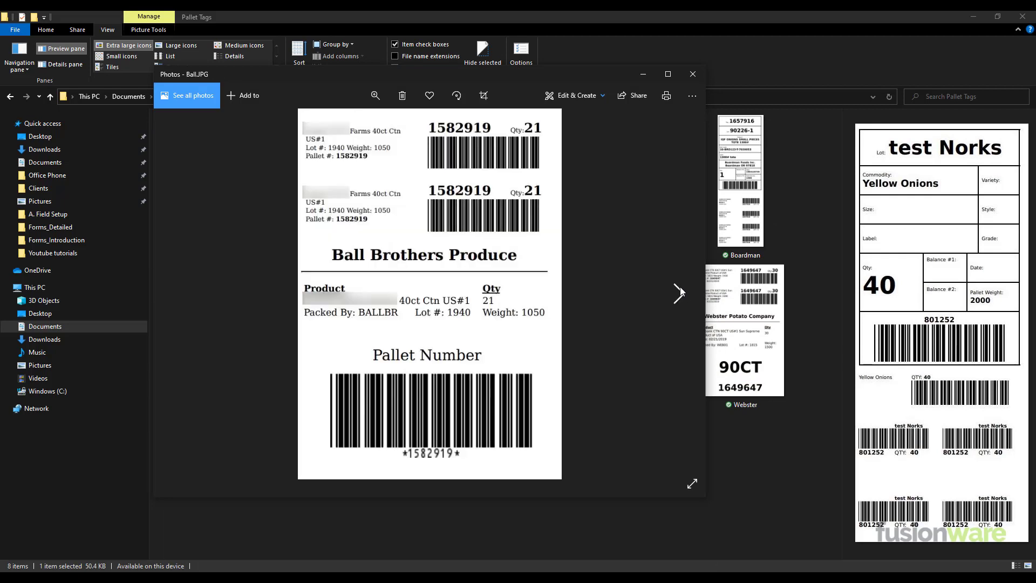
left_click(679, 290)
left_click(680, 286)
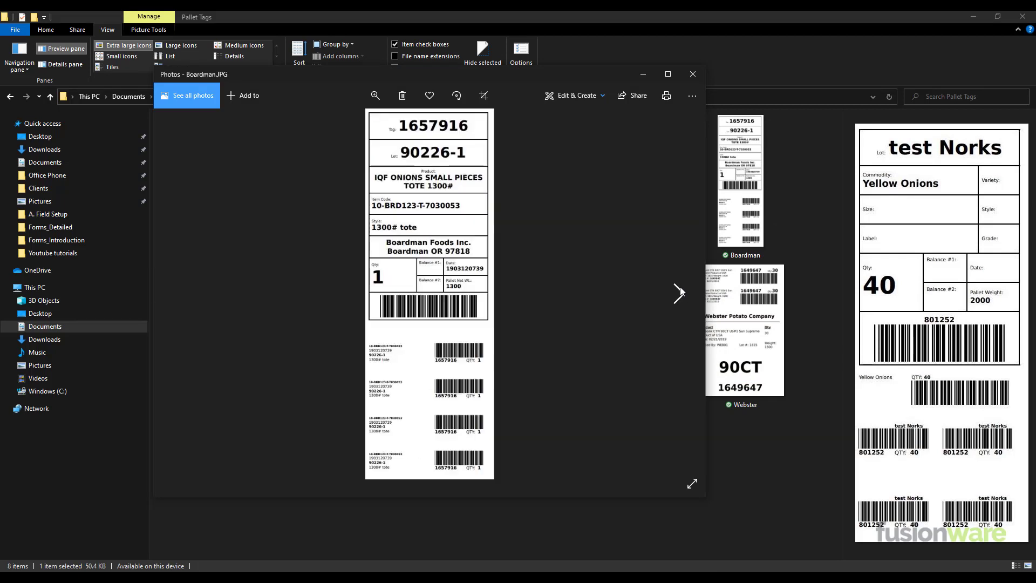
left_click(679, 286)
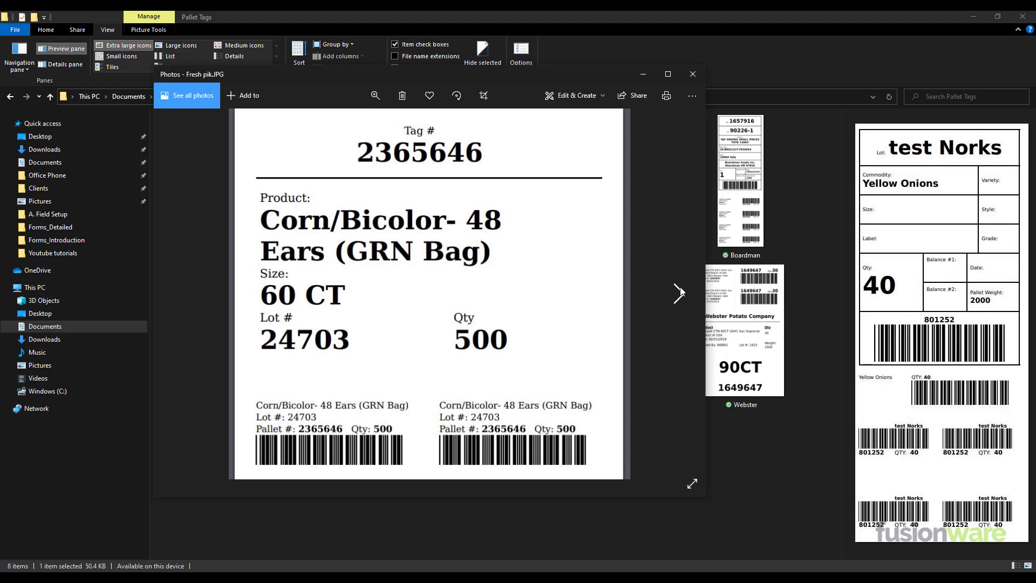
left_click(680, 286)
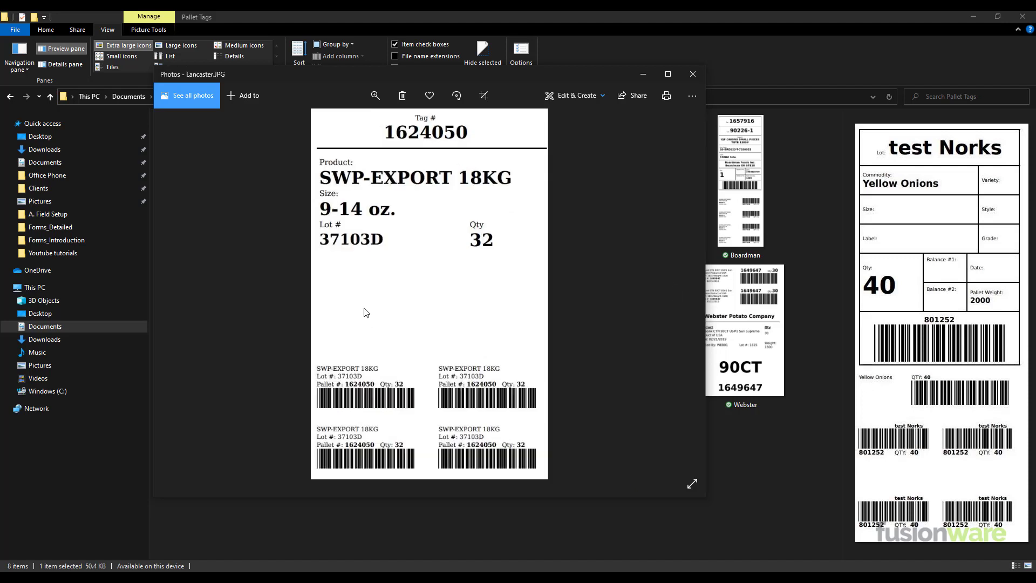
left_click(679, 292)
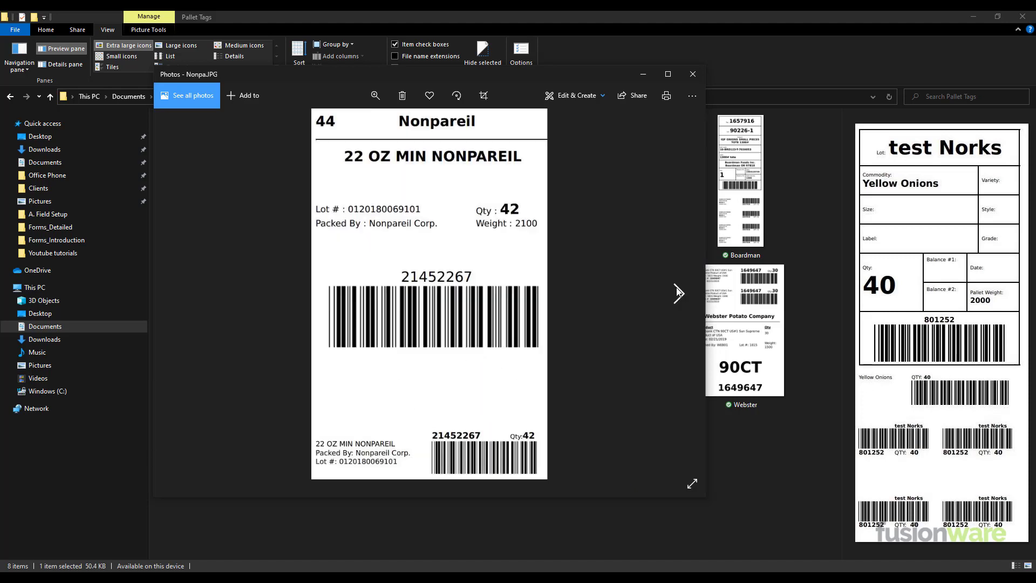
left_click(678, 292)
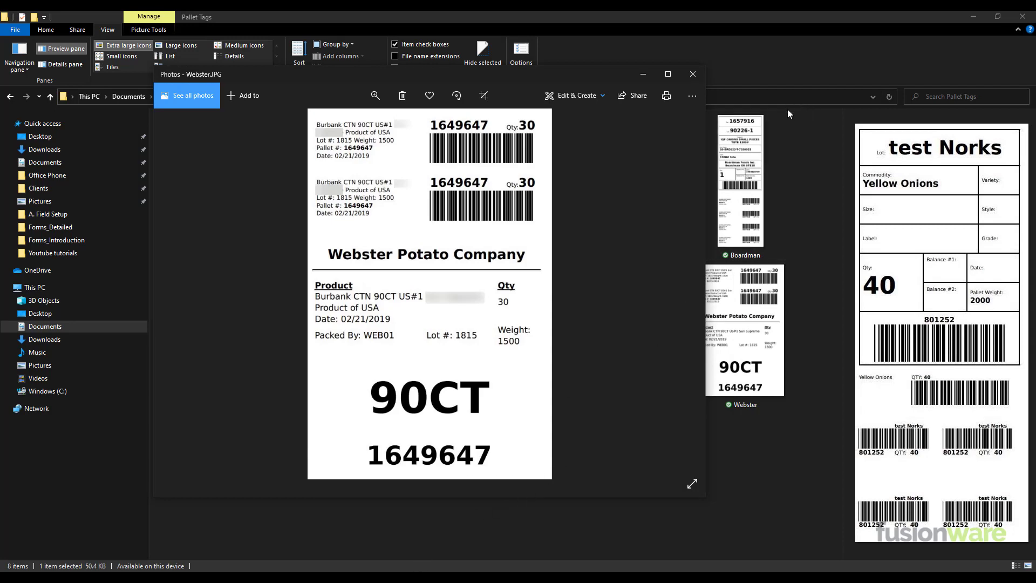
key("alt+F4")
key("alt+Tab")
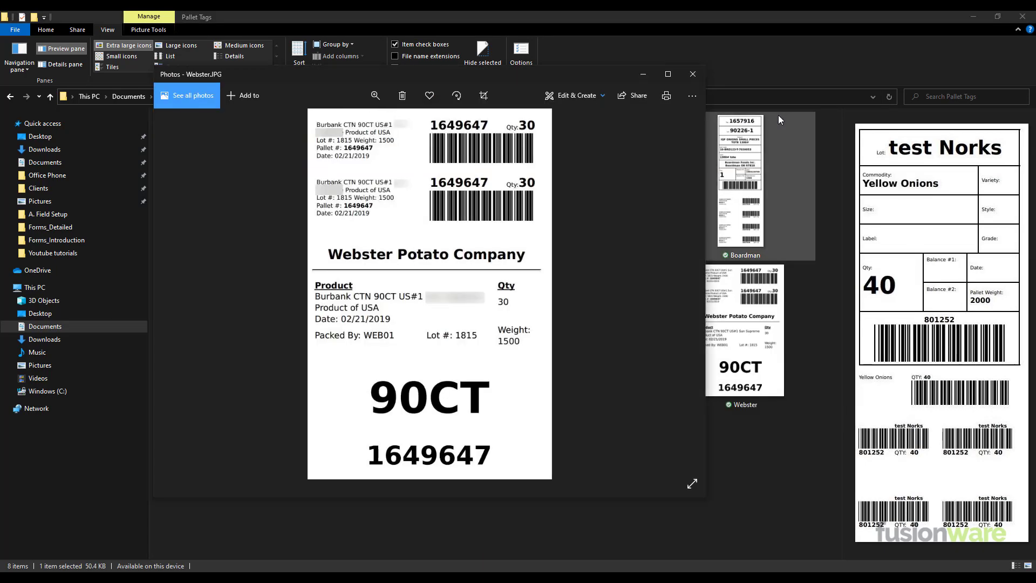